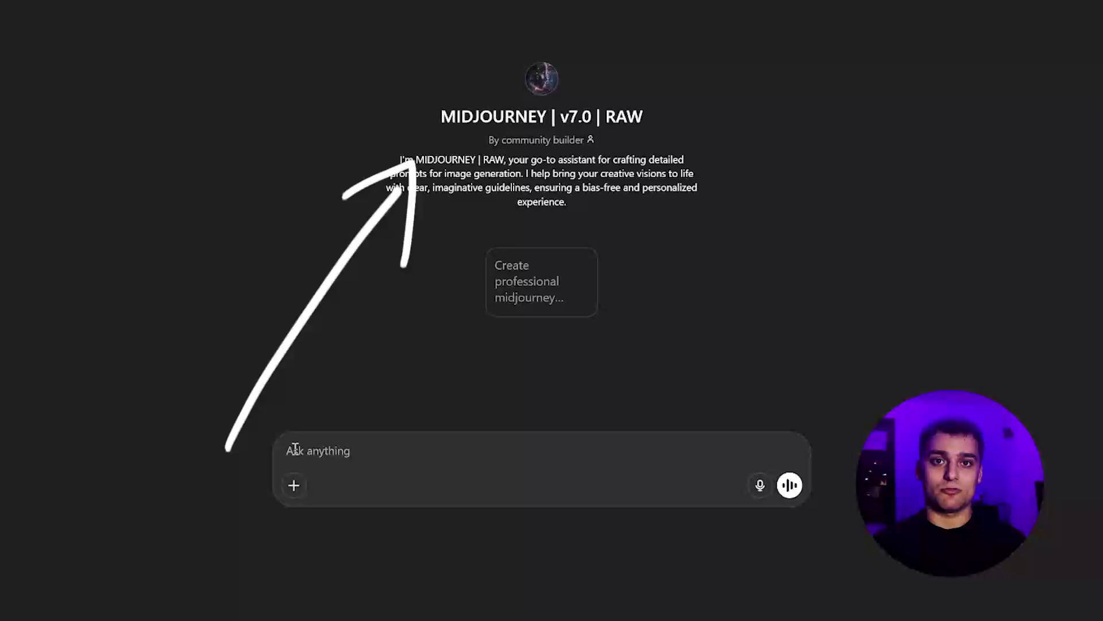
# Ask the GPT for viral CGI image prompt ideas where a giant object is placed in a city.
pyautogui.write('dreate ')
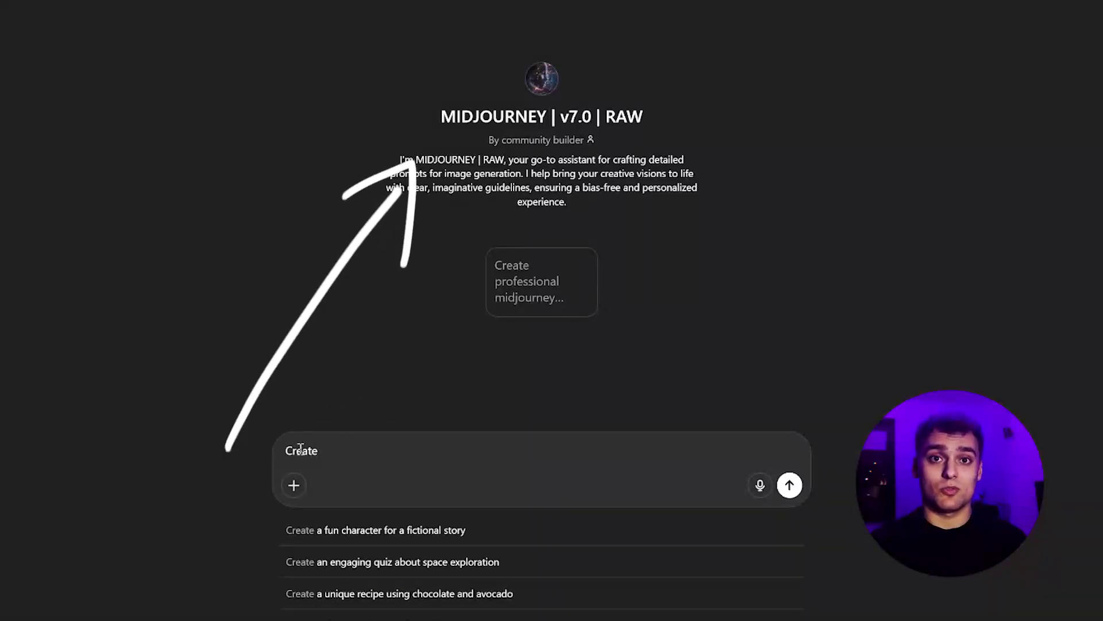
pyautogui.write('viral like prompts i')
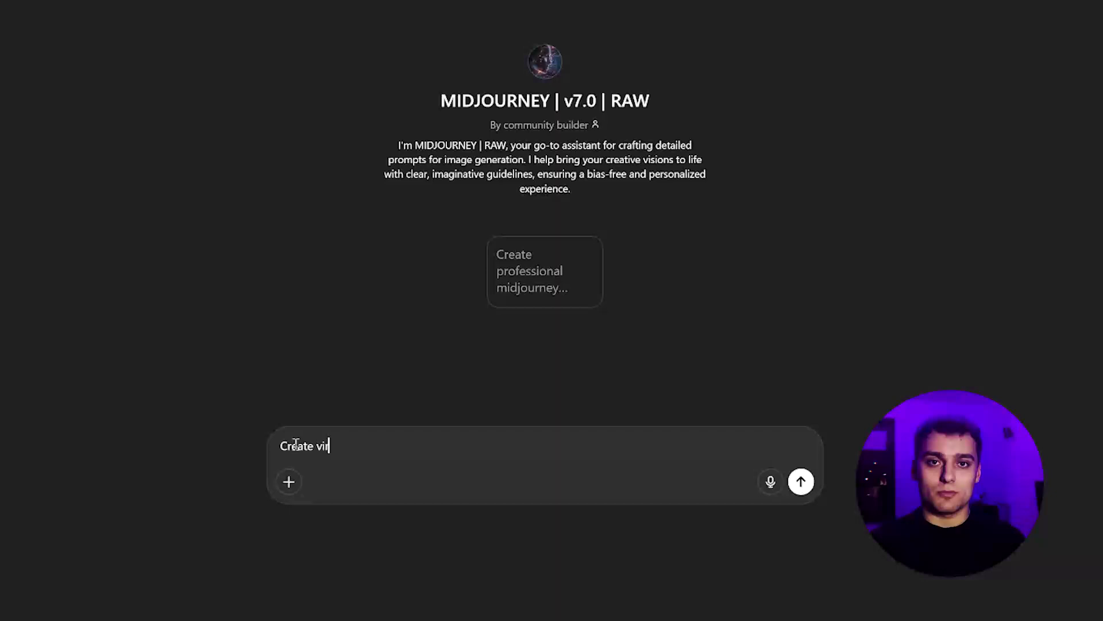
pyautogui.write('deas for CGI ')
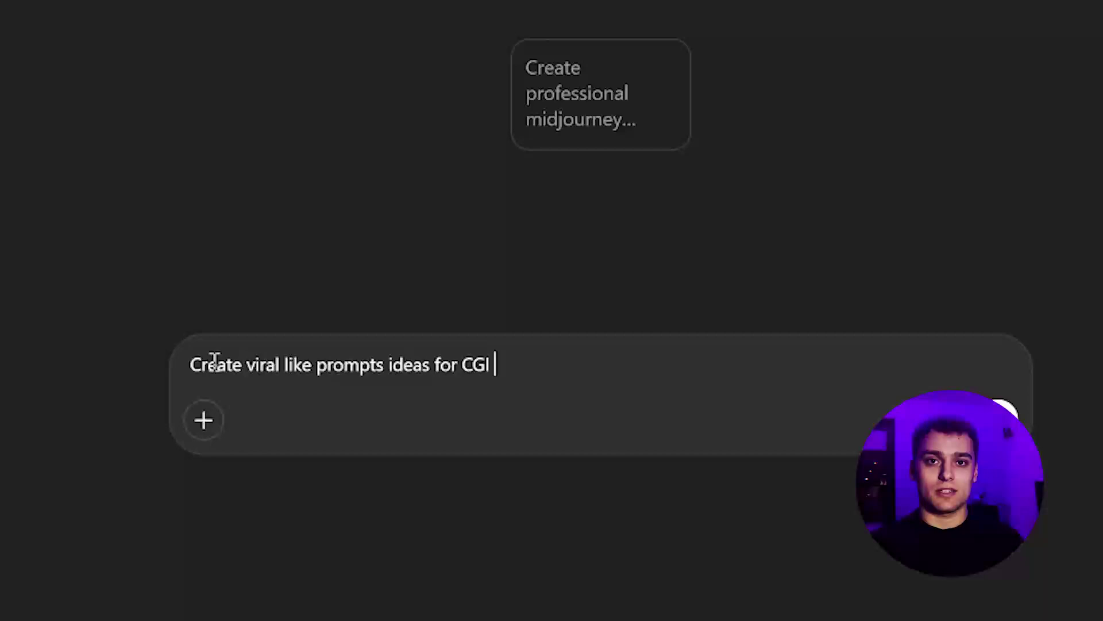
pyautogui.write('videos')
pyautogui.press('BackSpace')
pyautogui.press('BackSpace')
pyautogui.press('BackSpace')
pyautogui.press('BackSpace')
pyautogui.press('BackSpace')
pyautogui.press('BackSpace')
pyautogui.write('images, where surrealistic ')
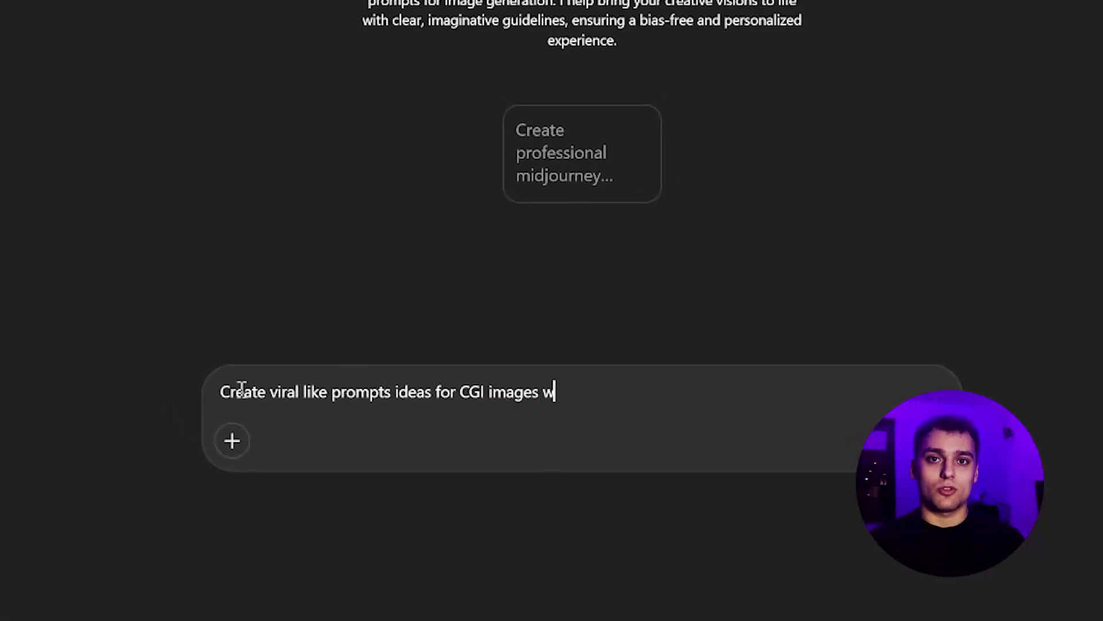
pyautogui.write('enormous')
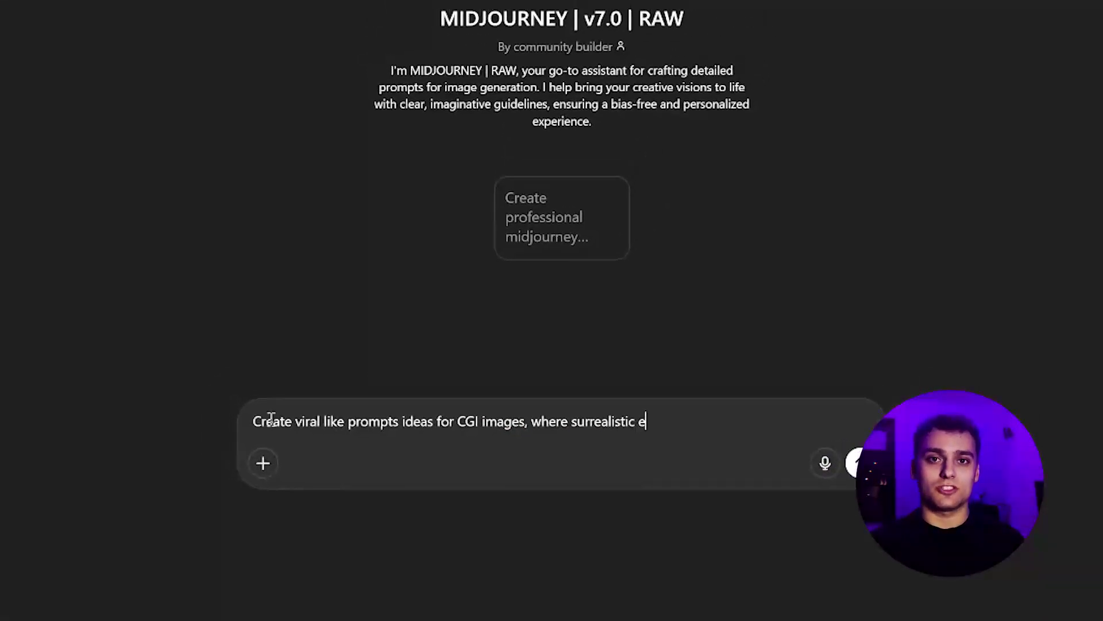
pyautogui.press('BackSpace')
pyautogui.press('BackSpace')
pyautogui.press('BackSpace')
pyautogui.press('BackSpace')
pyautogui.press('BackSpace')
pyautogui.press('BackSpace')
pyautogui.press('BackSpace')
pyautogui.press('BackSpace')
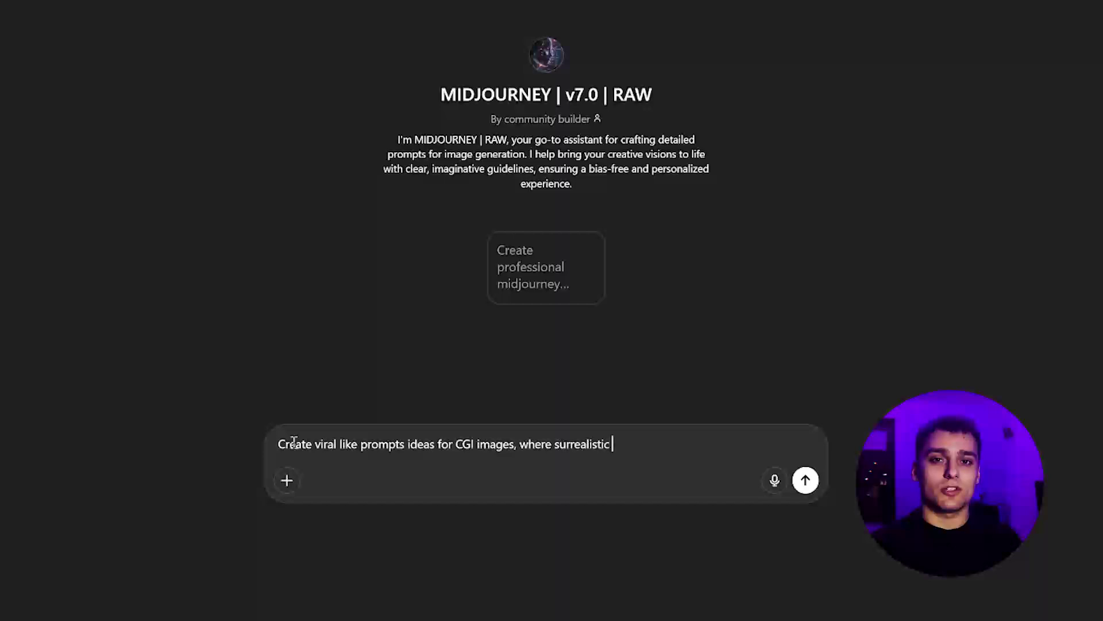
pyautogui.write('giant object')
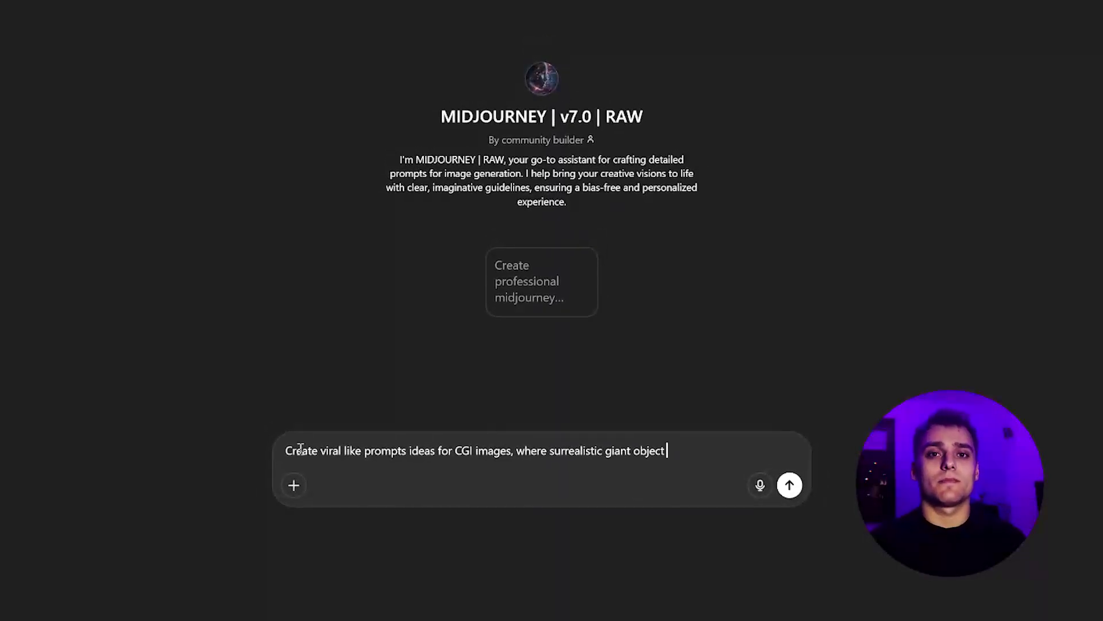
pyautogui.write(' is being placed in city or some other p')
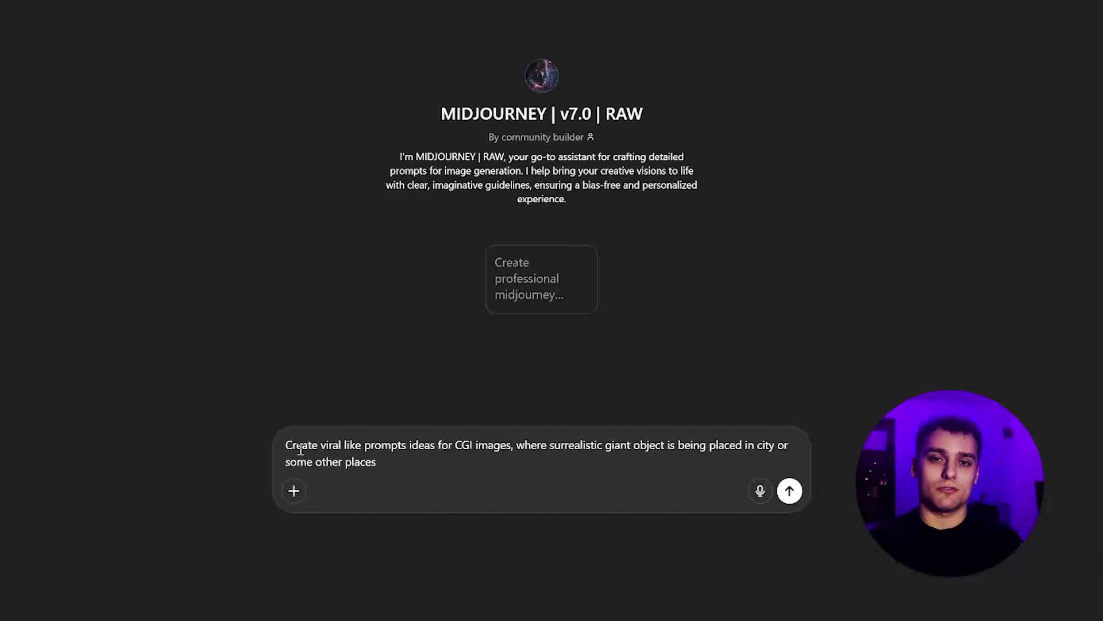
pyautogui.write('laces')
pyautogui.press('Return')
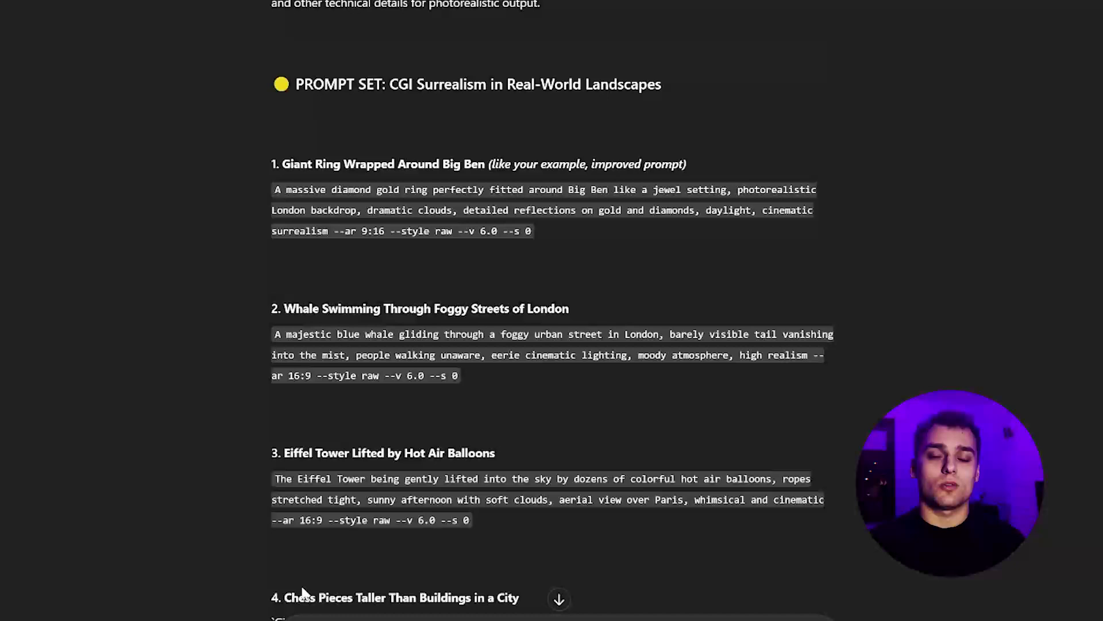
# Scroll back up and select the whale-in-foggy-London prompt text.
pyautogui.scroll(3, 285, 465)
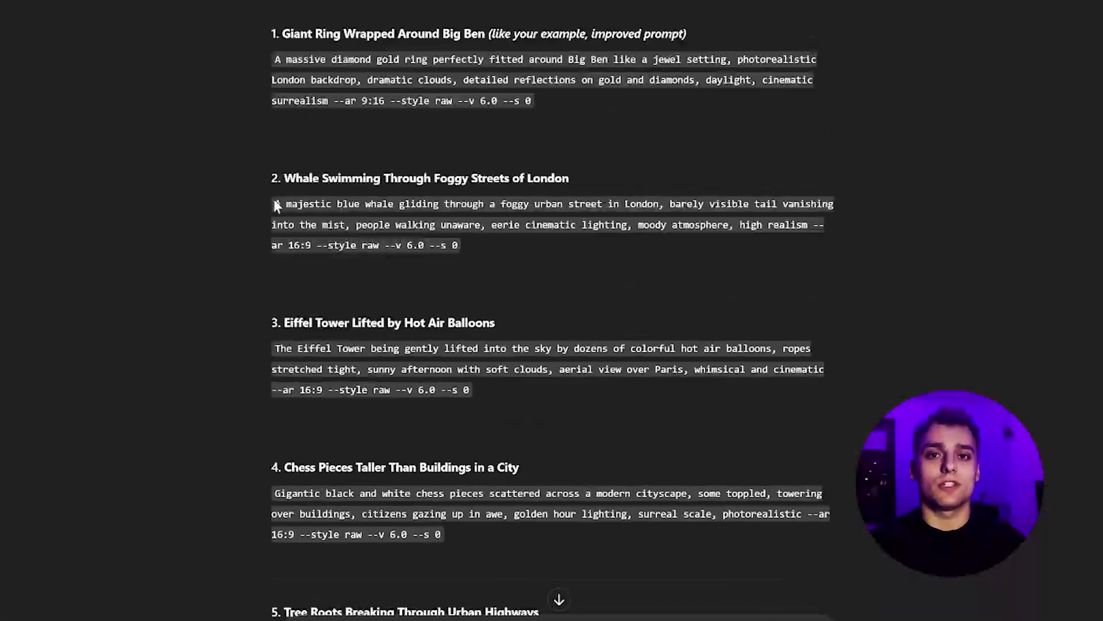
pyautogui.moveTo(274, 201); pyautogui.dragTo(735, 241)
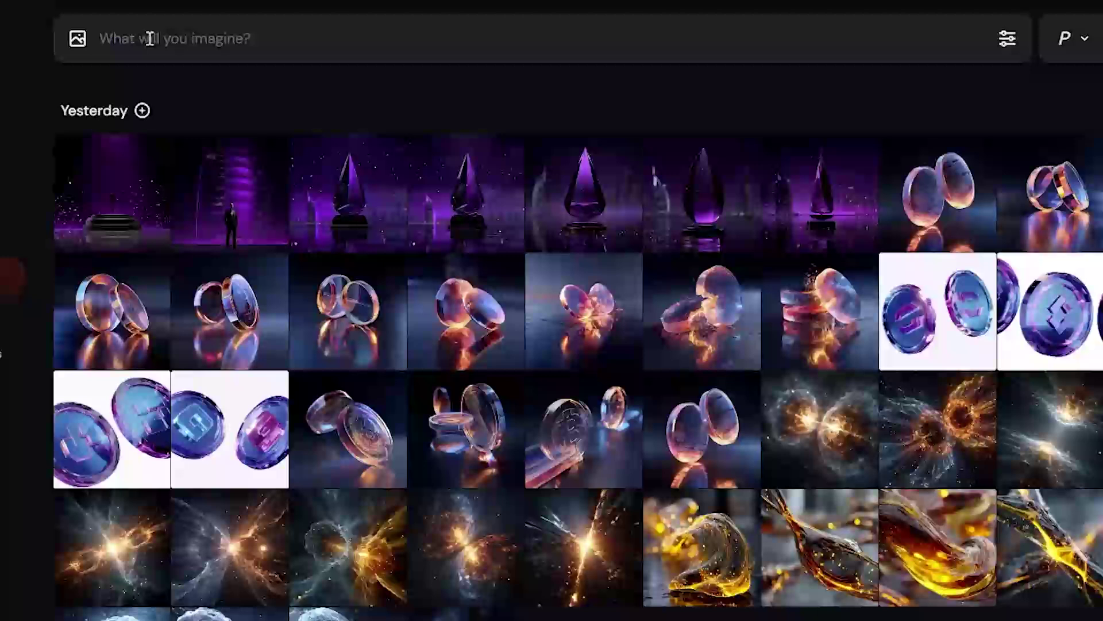
# Submit the giant rubber-duck prompt and open the first balloons-lifting-Eiffel-Tower image.
pyautogui.write('A colossal rubber duck floating between Manhattan skyscrapers, casting long shadows at sunset')
pyautogui.press('Return')
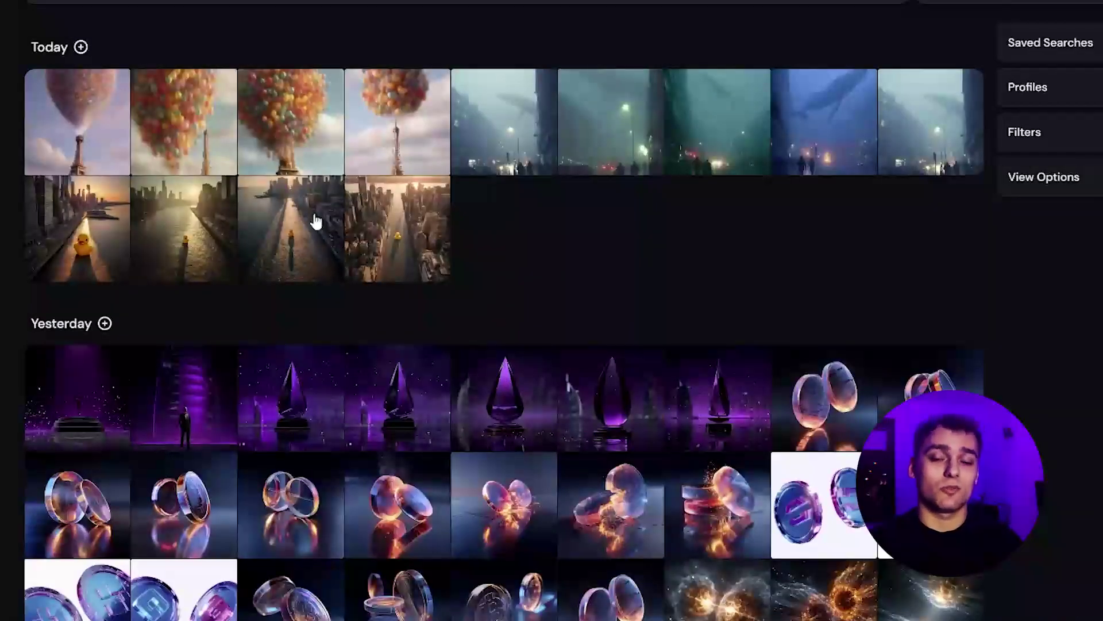
pyautogui.click(89, 173)
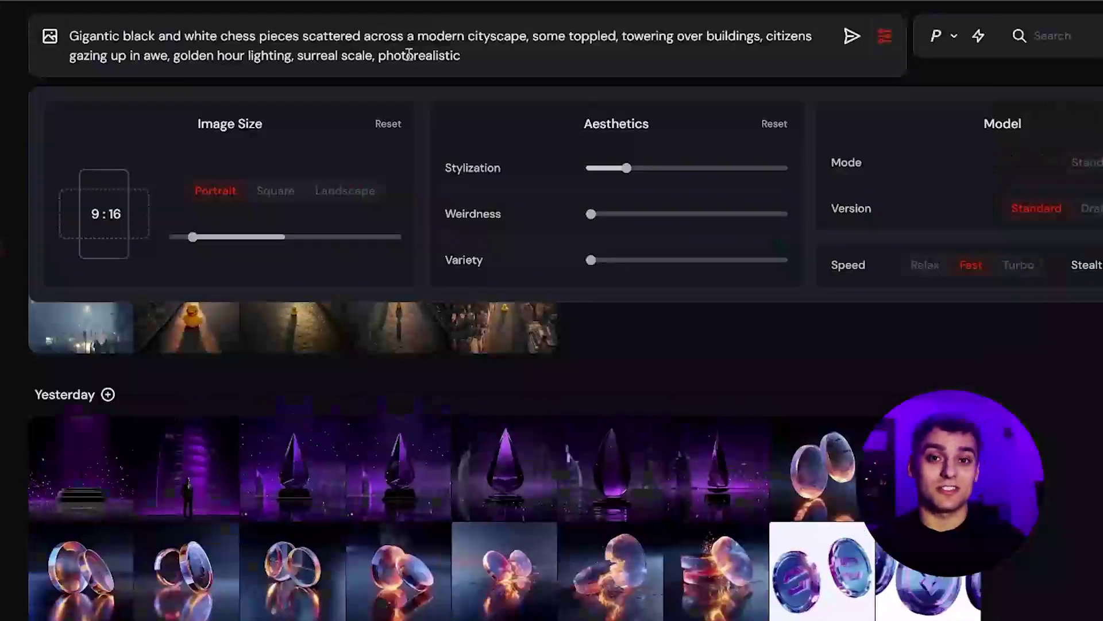
# Submit the towering chess-pieces prompt and browse its generated images full size.
pyautogui.press('Return')
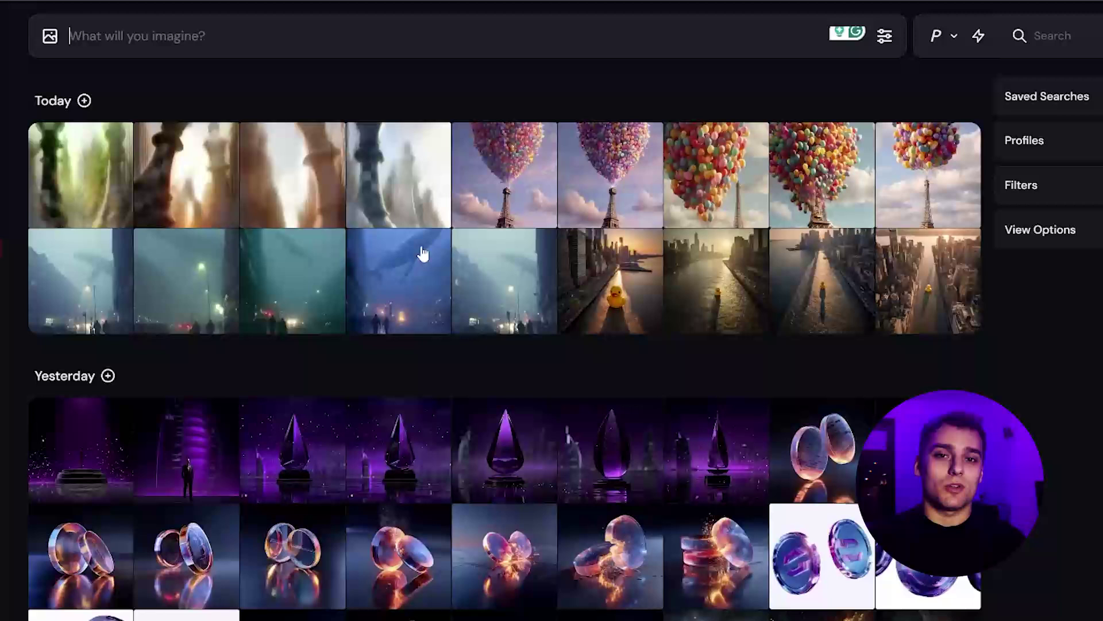
pyautogui.click(92, 187)
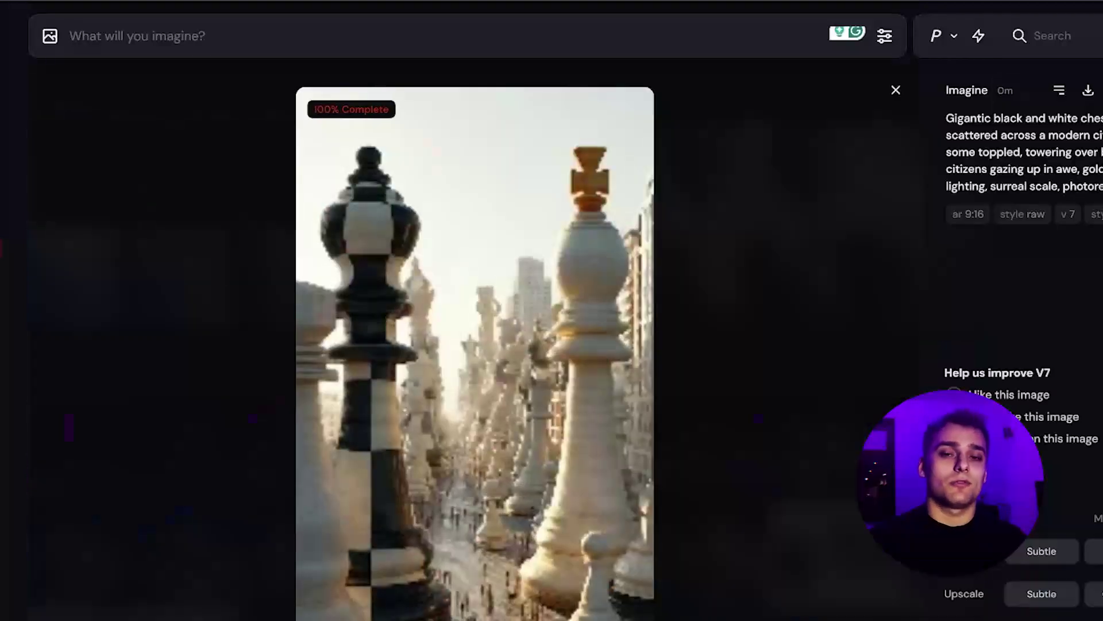
pyautogui.press('Right')
pyautogui.press('Right')
pyautogui.press('Right')
pyautogui.press('Left')
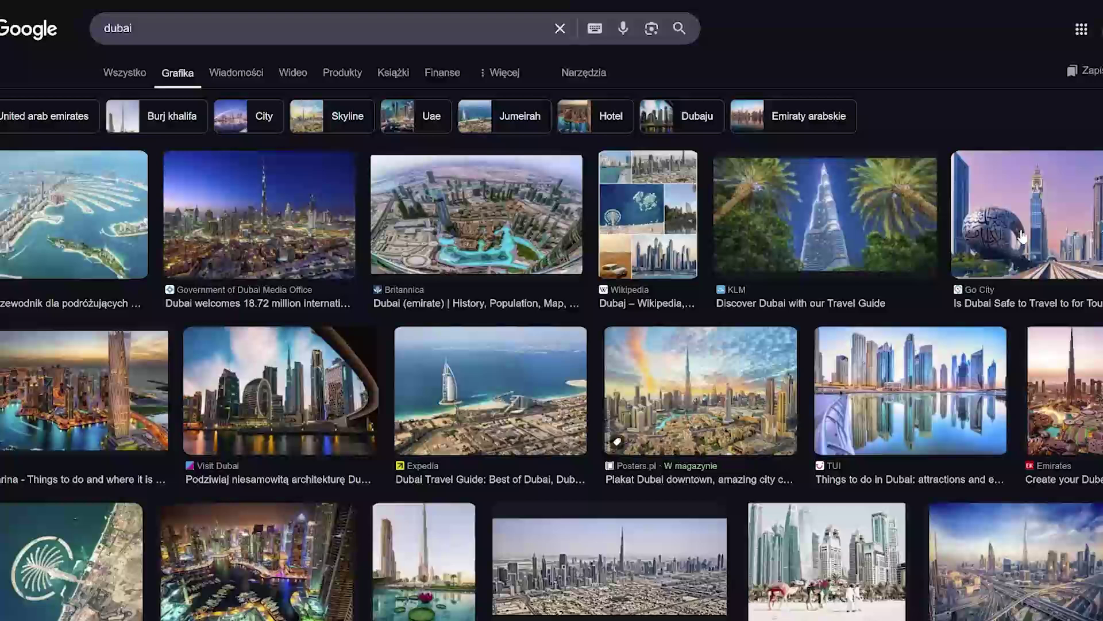
# Try a Google Lens search on the Go City Dubai image, then copy the Visit Dubai skyline photo.
pyautogui.click(1021, 236)
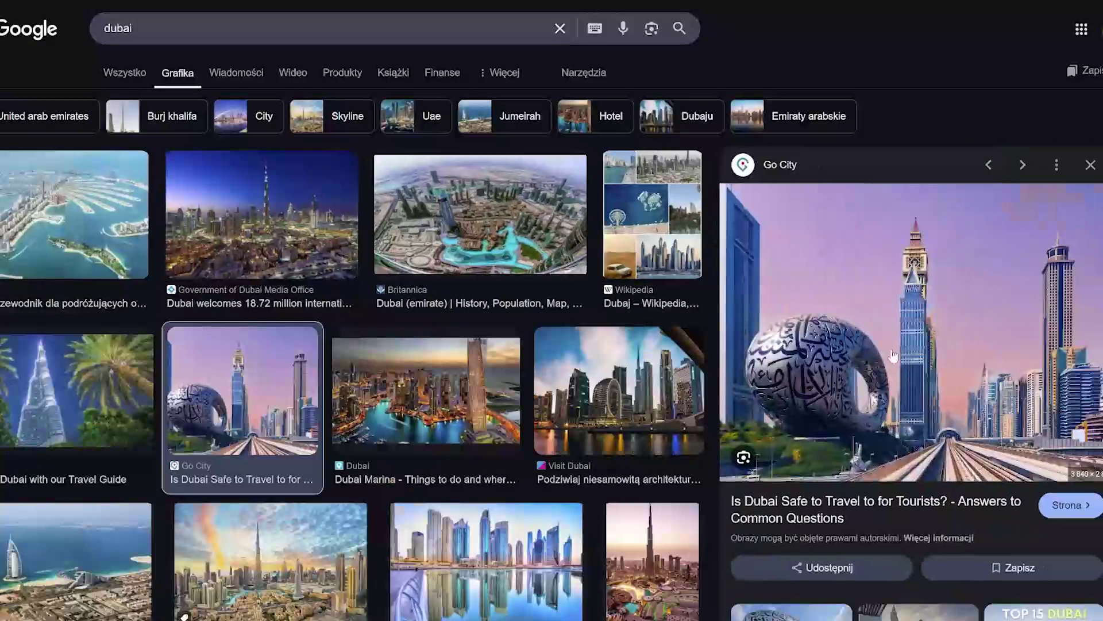
pyautogui.rightClick(893, 347)
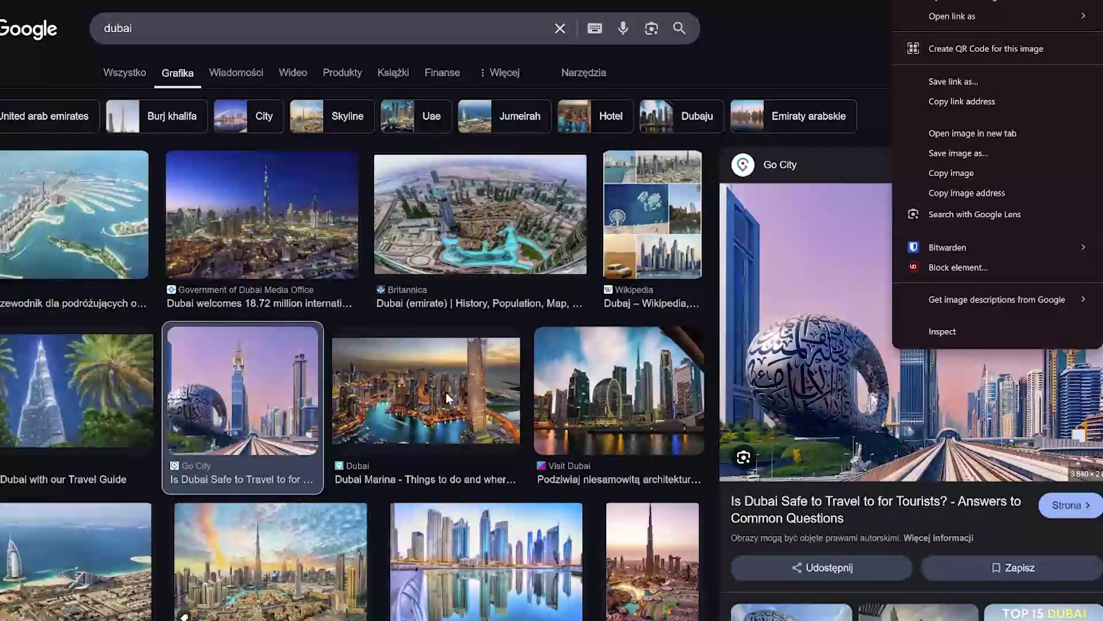
pyautogui.click(686, 426)
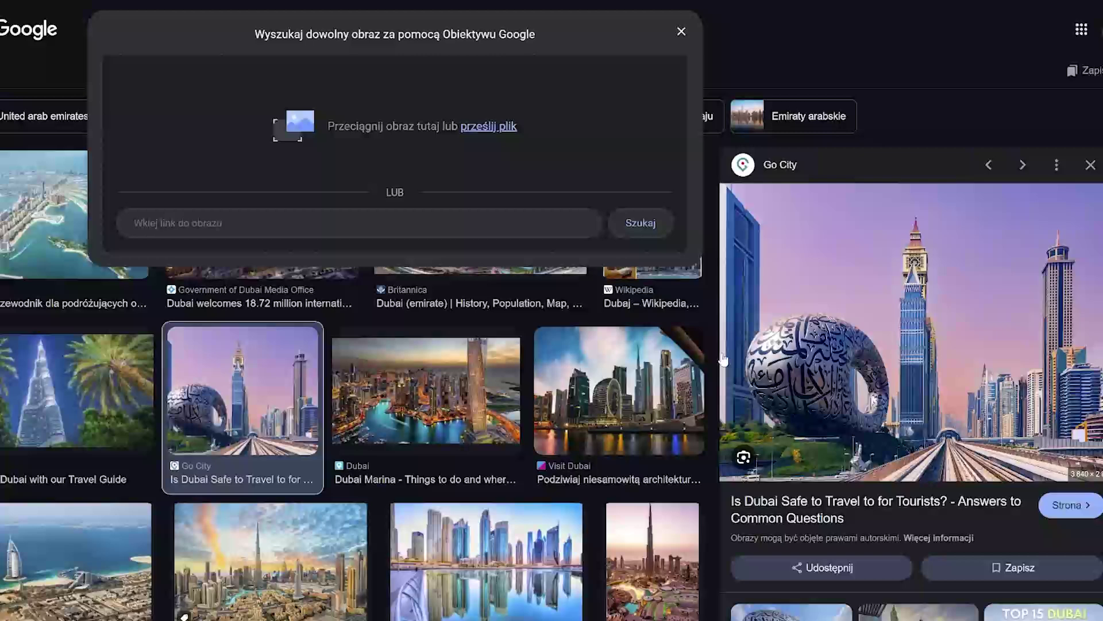
pyautogui.click(684, 32)
pyautogui.click(612, 400)
pyautogui.rightClick(942, 247)
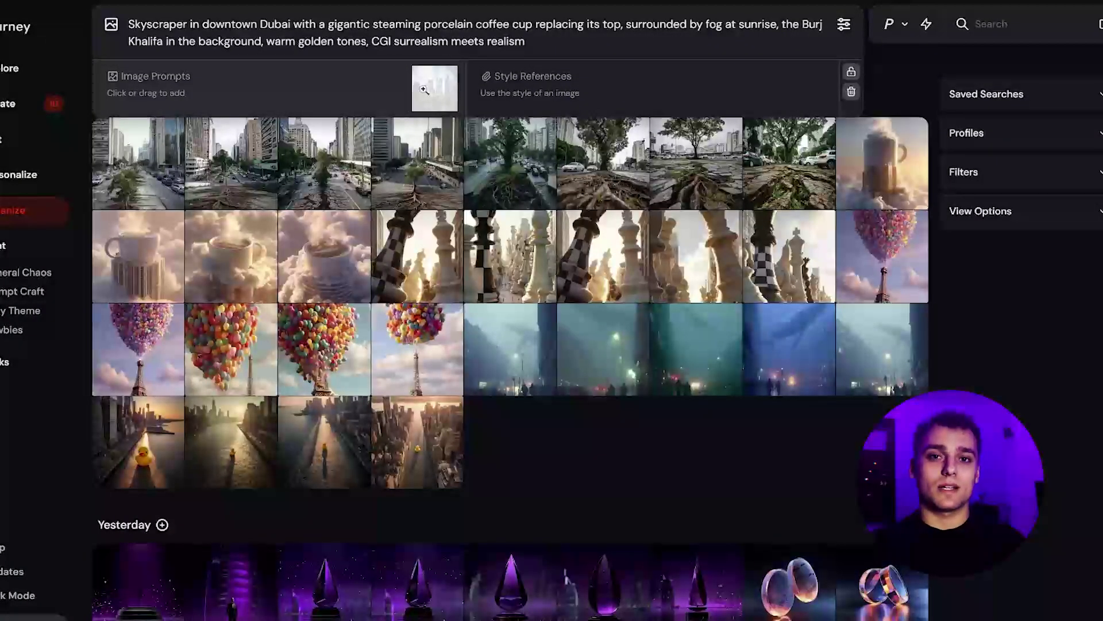
# Set Stylization to 350 and submit the Dubai coffee-cup skyscraper prompt with the skyline image reference.
pyautogui.click(843, 24)
pyautogui.moveTo(617, 197); pyautogui.dragTo(642, 197)
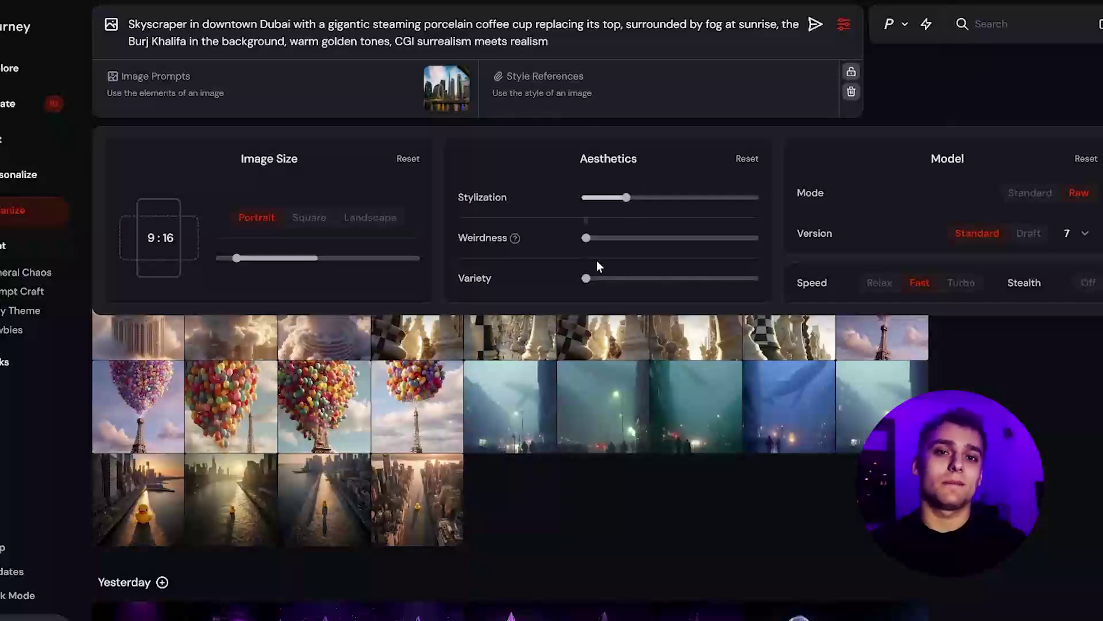
pyautogui.click(611, 45)
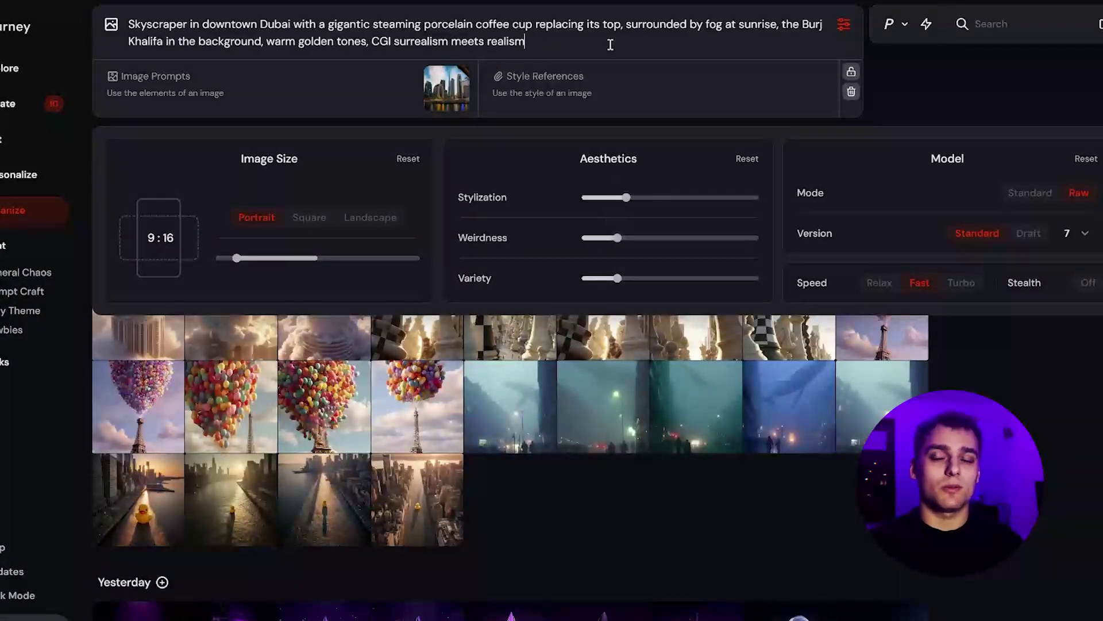
pyautogui.press('Return')
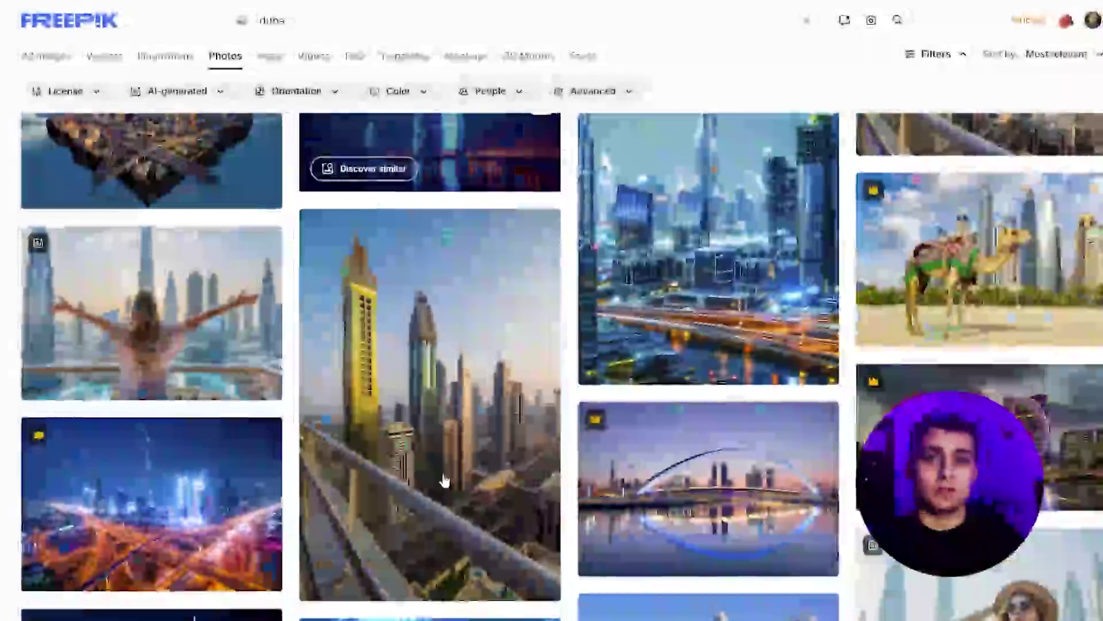
# Download the AI-generated photo of a woman in a hat facing Dubai at Large 2000 × 1265px.
pyautogui.scroll(-7, 443, 480)
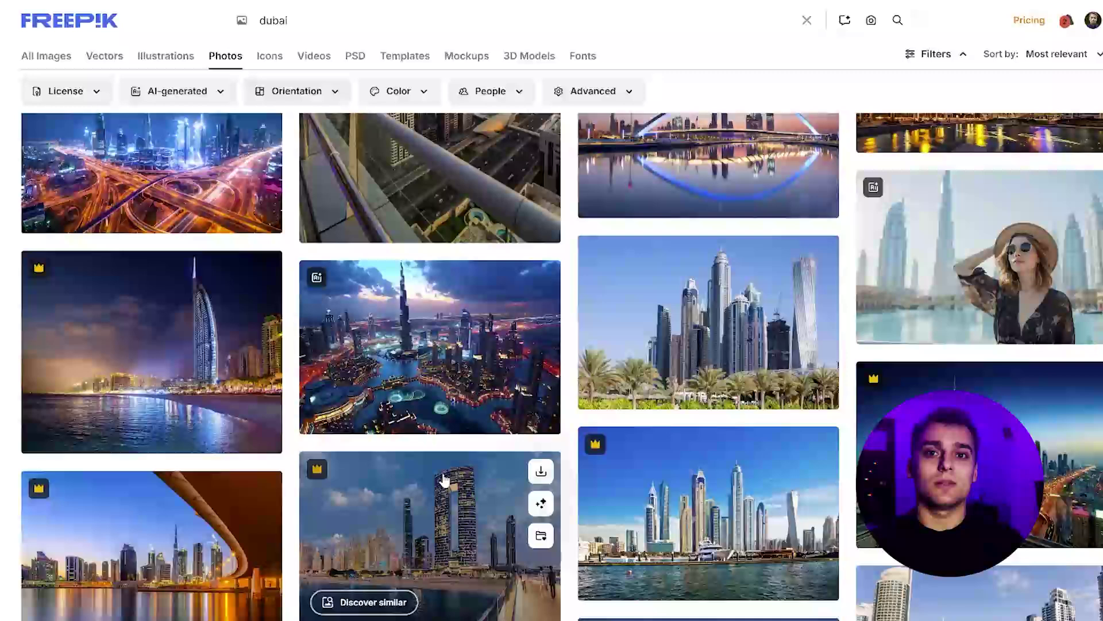
pyautogui.scroll(-4, 444, 477)
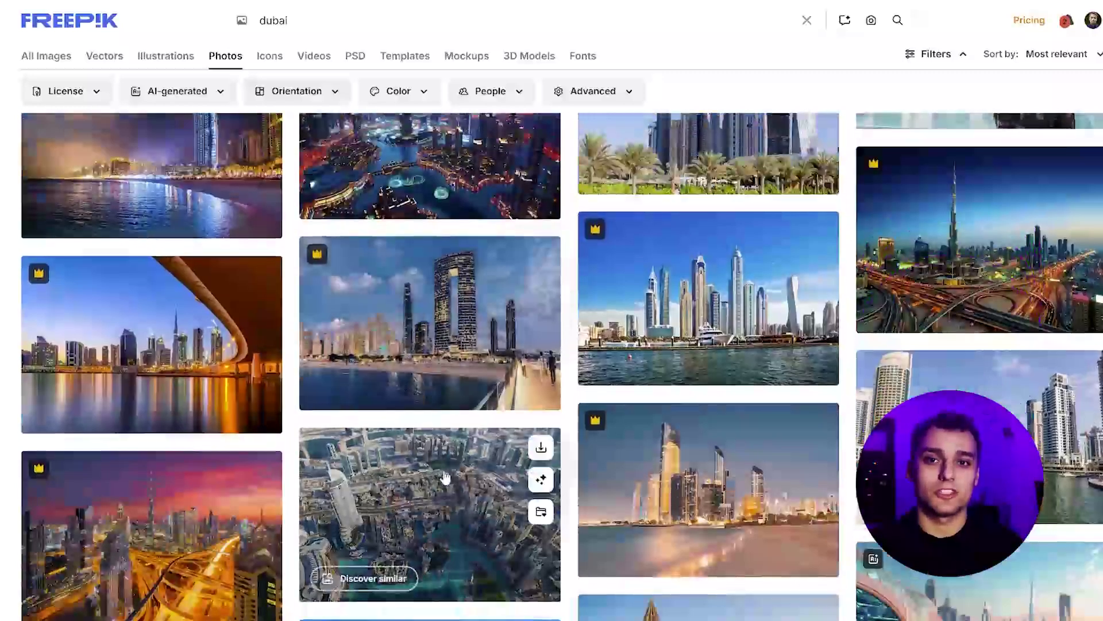
pyautogui.scroll(-7, 444, 477)
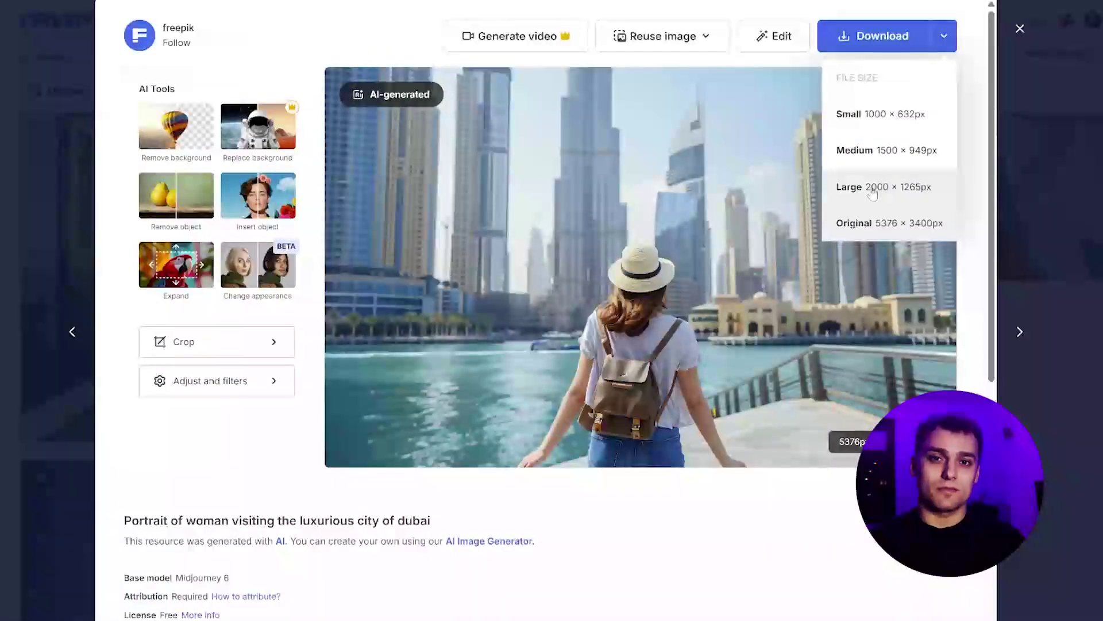
pyautogui.click(873, 189)
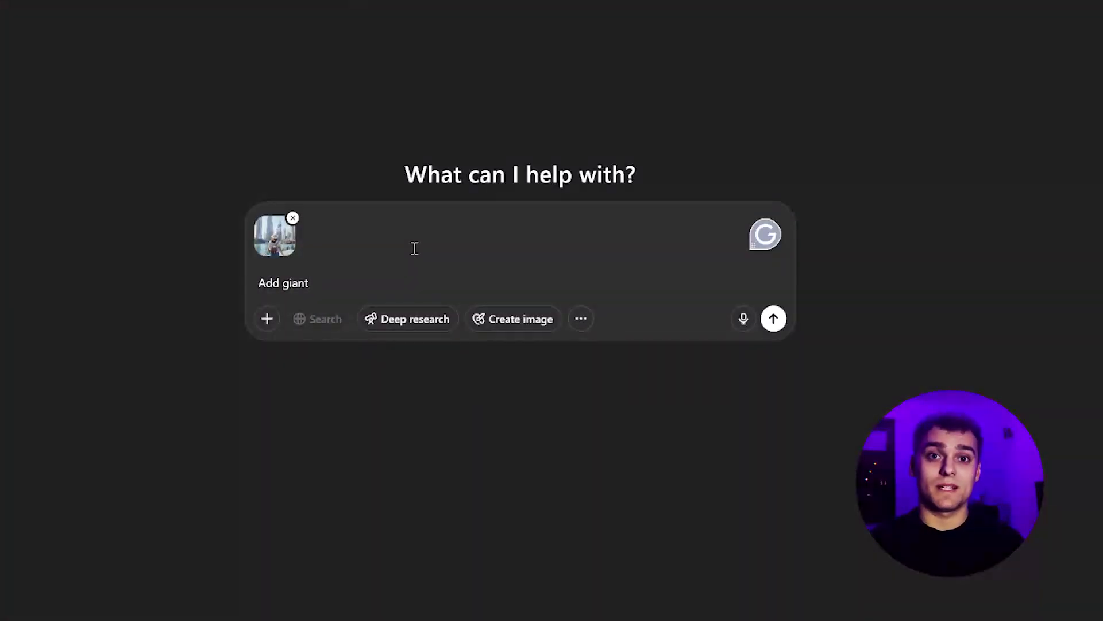
# Write the prompt 'Add giant bear floating above the water, CGI style' for the attached Dubai photo.
pyautogui.write('bear floating above the water')
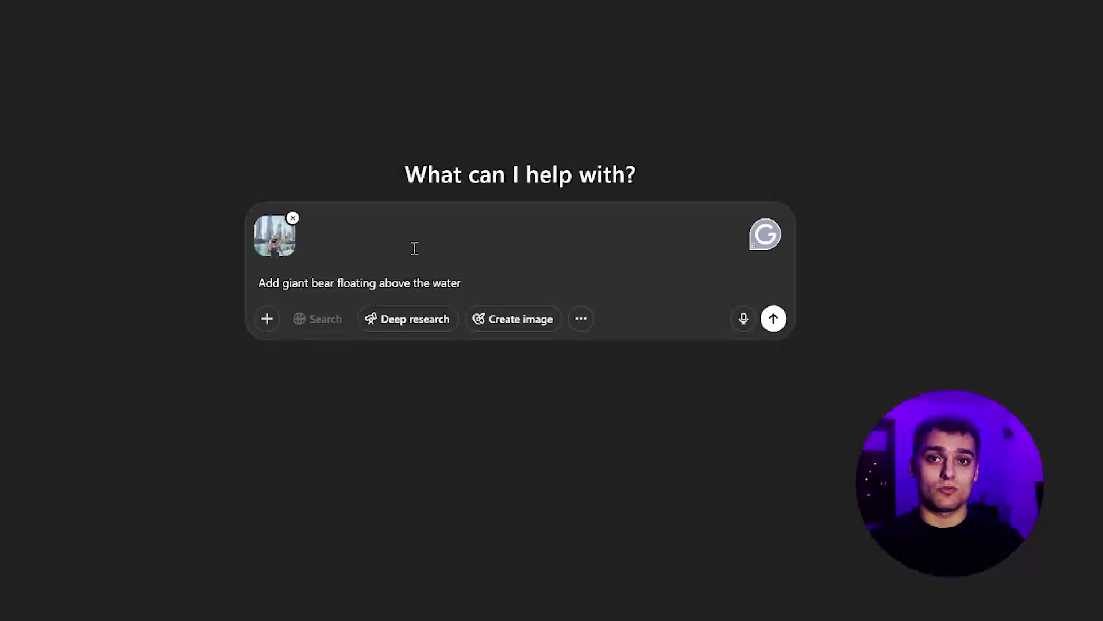
pyautogui.write(', CGI style')
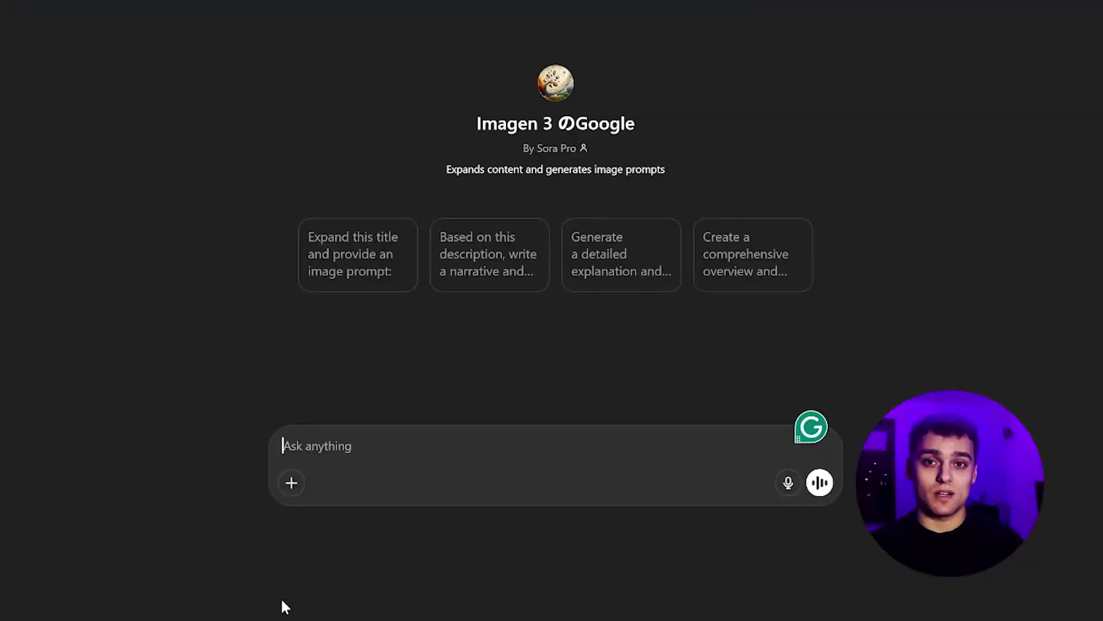
# Request a list of CGI prompt ideas built around a size comparison.
pyautogui.write('Create a list of CGI prompts i')
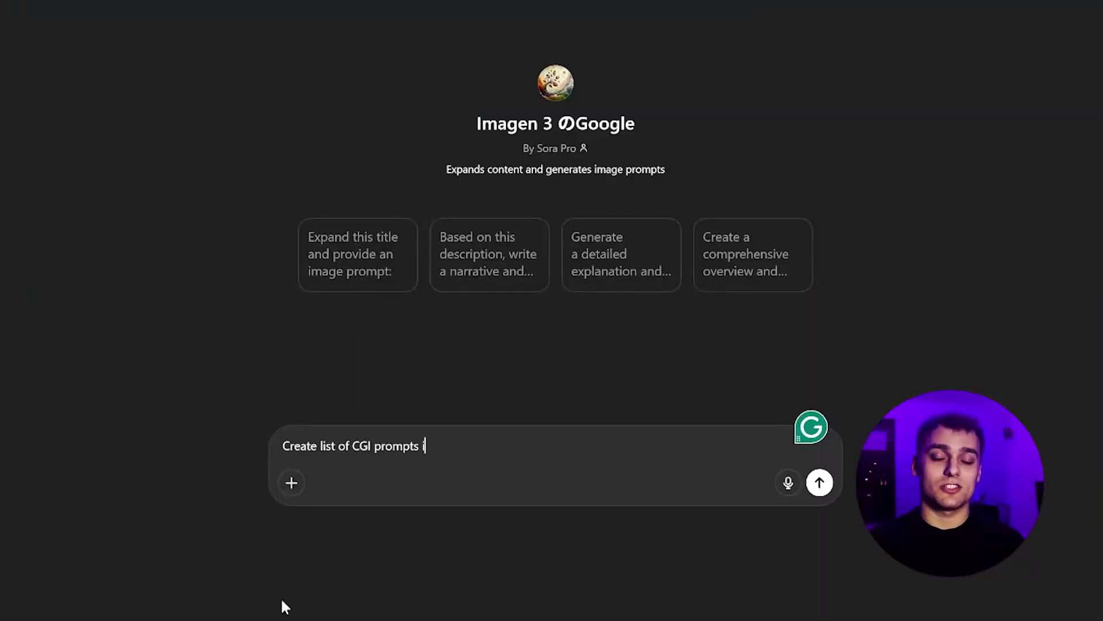
pyautogui.write("deas where there's")
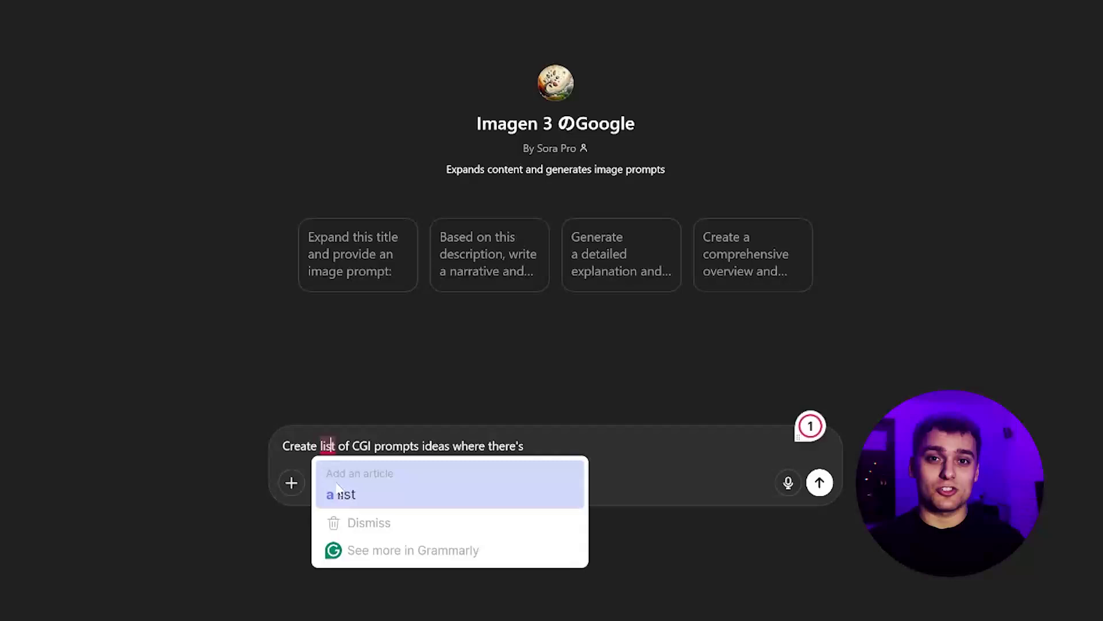
pyautogui.click(340, 493)
pyautogui.write('a ')
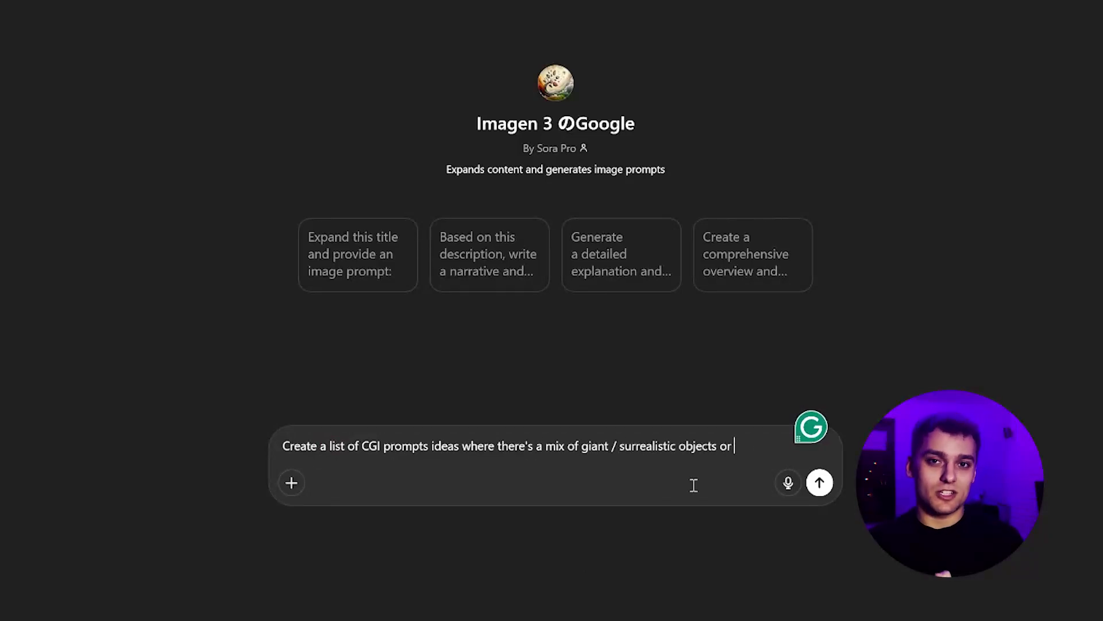
pyautogui.write(' comparsion to the city landscape of real life handheld recording')
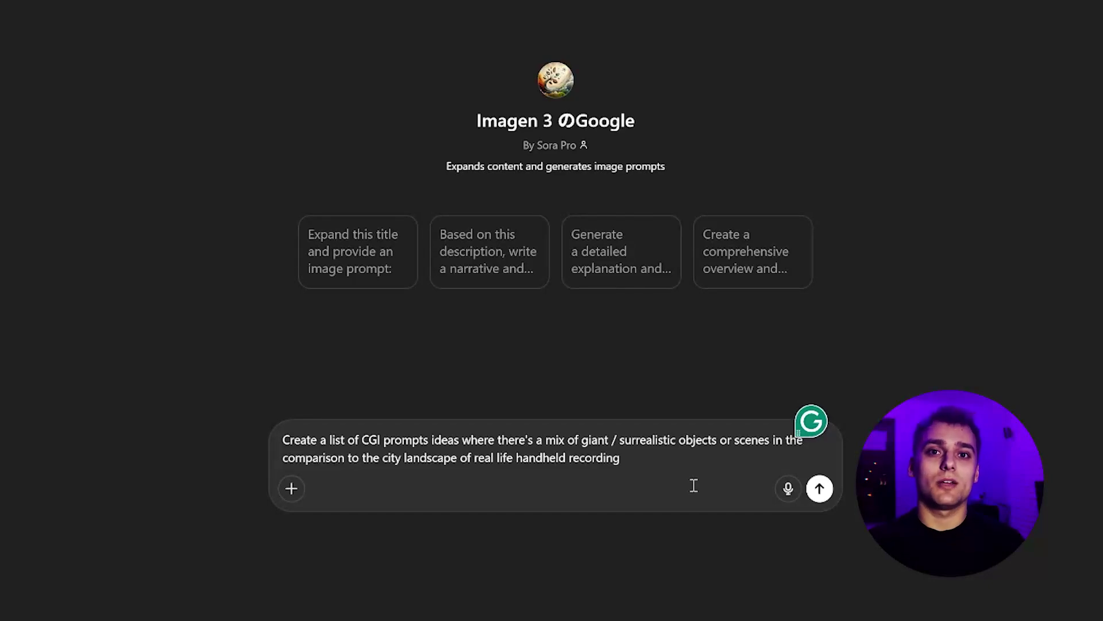
pyautogui.press('Return')
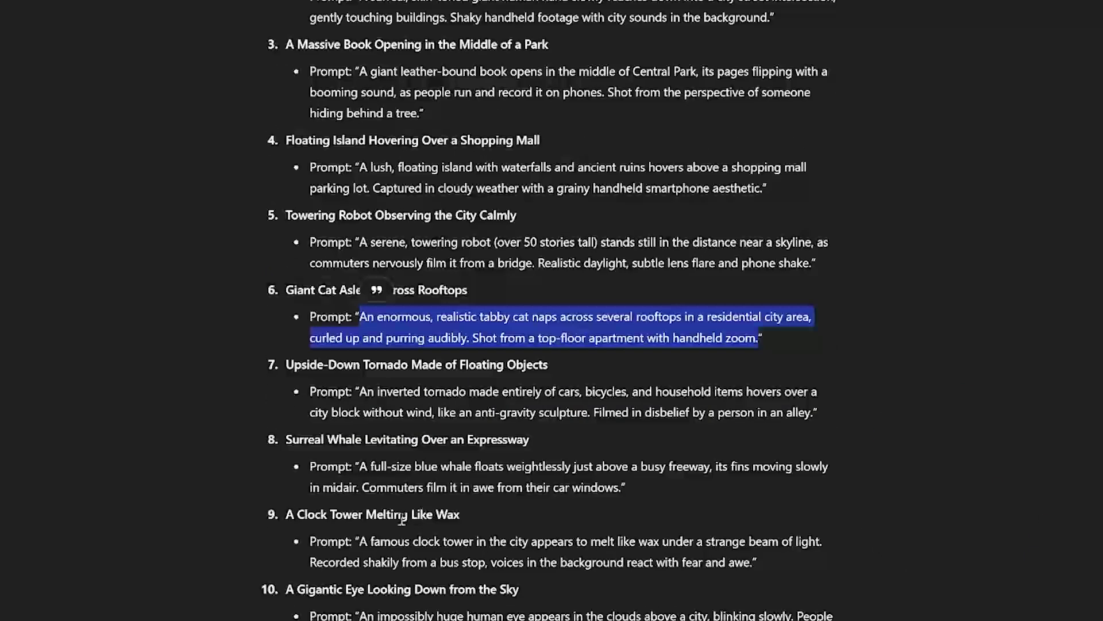
# Copy the melting clock-tower prompt and set the Freepik model to Google Imagen 3.
pyautogui.scroll(-1, 548, 310)
pyautogui.moveTo(360, 455); pyautogui.dragTo(746, 481)
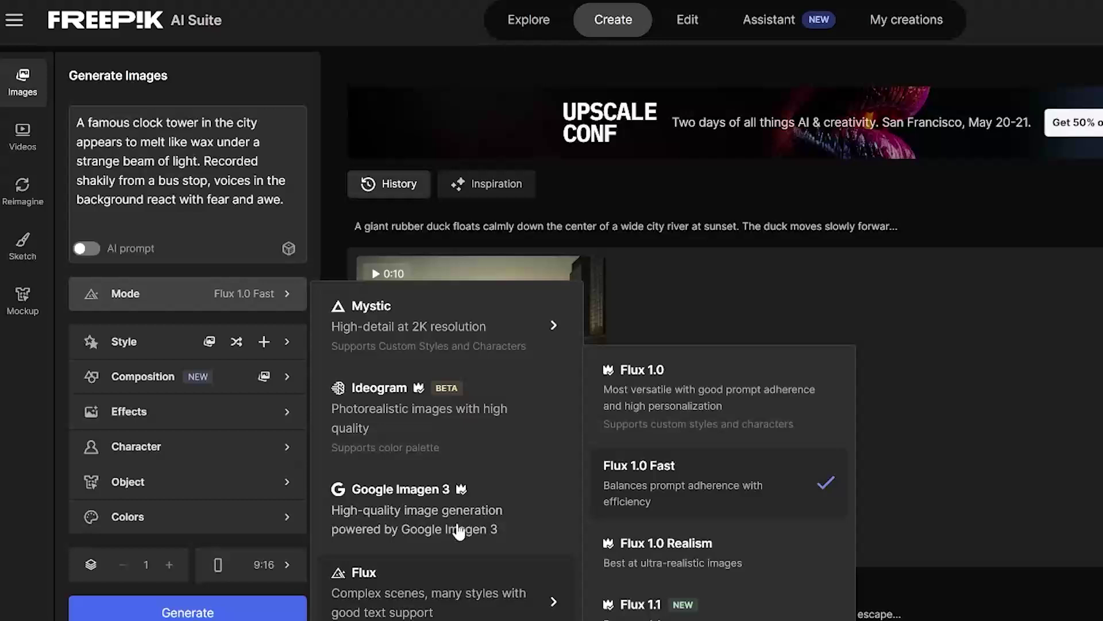
pyautogui.click(125, 489)
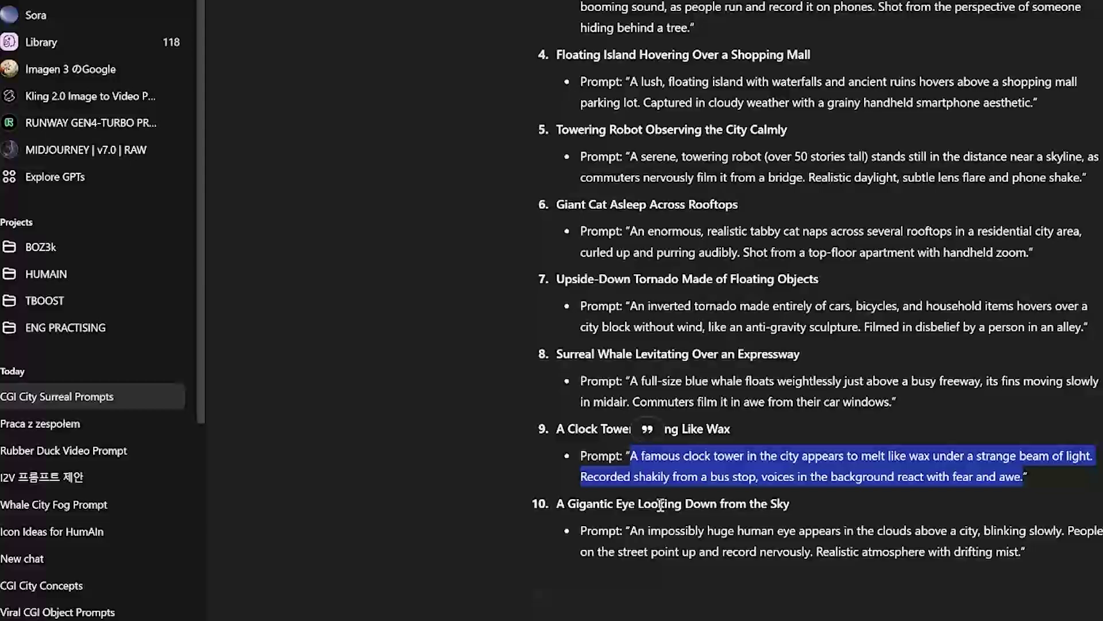
# Paste the giant sleeping tabby cat prompt into Freepik and view the generated image larger.
pyautogui.moveTo(632, 527); pyautogui.dragTo(1025, 551)
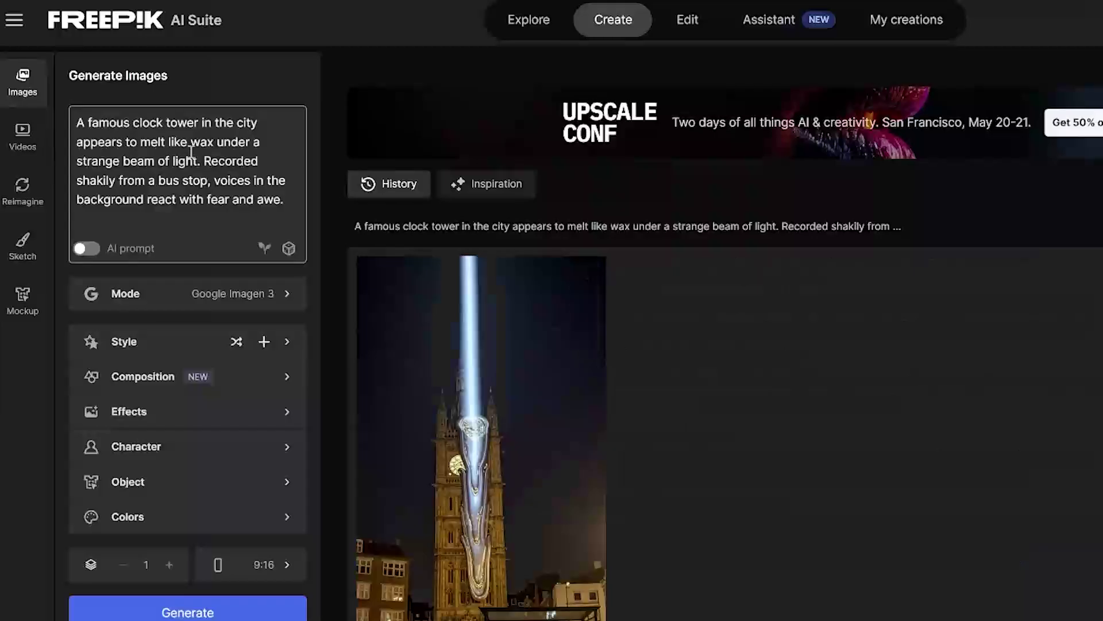
pyautogui.hotkey('ctrl', 'a')
pyautogui.write('An impossibly huge human eye appears in the clouds above a city, blinking slowly. People on the street point up and record nervously. Realistic atmosphere with drifting mist.')
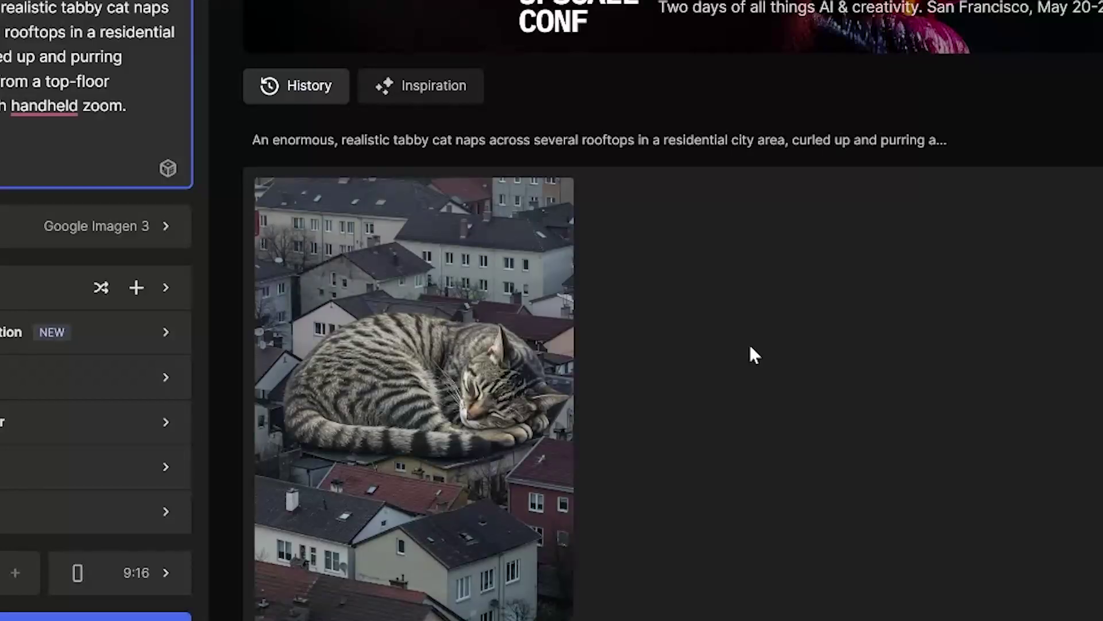
pyautogui.click(494, 339)
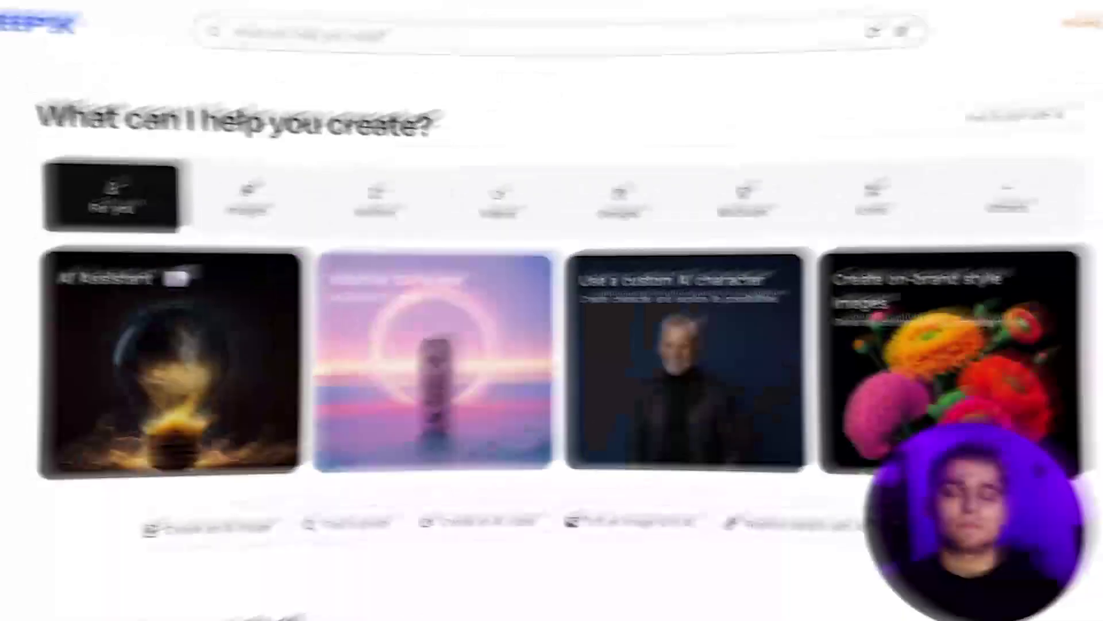
# Search Freepik for 'example logo' and download the maika logo as a JPG.
pyautogui.click(278, 27)
pyautogui.write('example l')
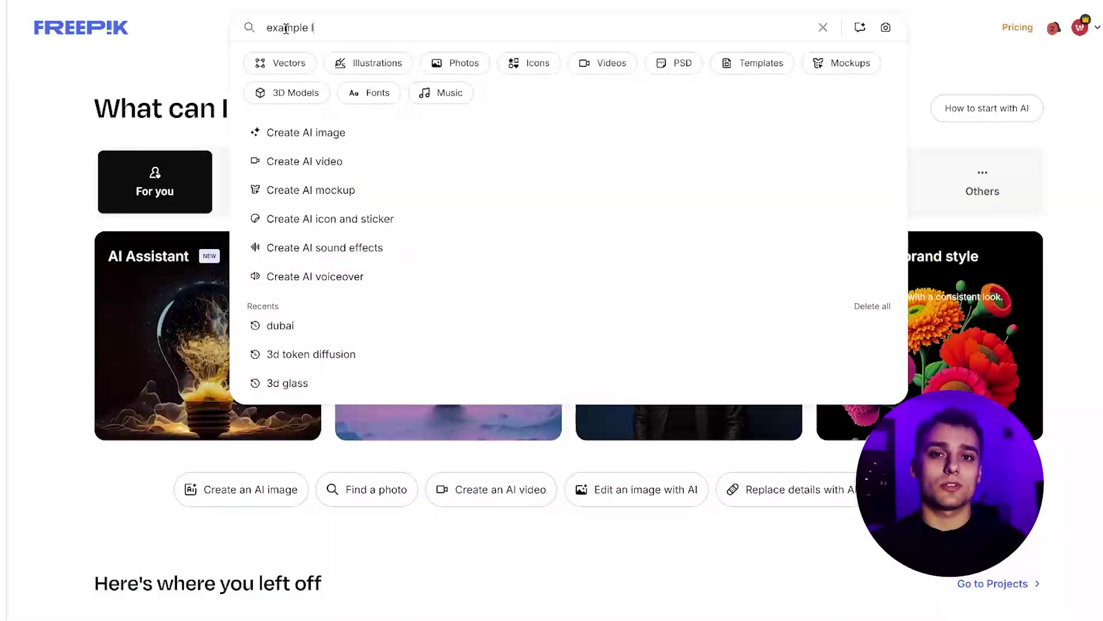
pyautogui.write('ogo')
pyautogui.press('Return')
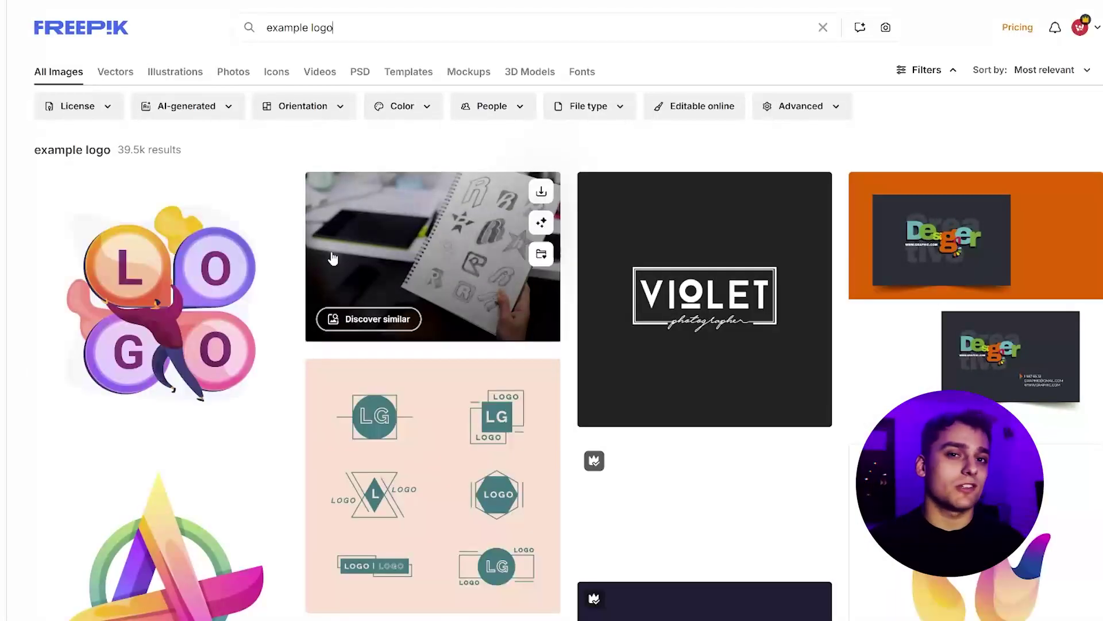
pyautogui.scroll(-5, 396, 282)
pyautogui.scroll(-3, 396, 281)
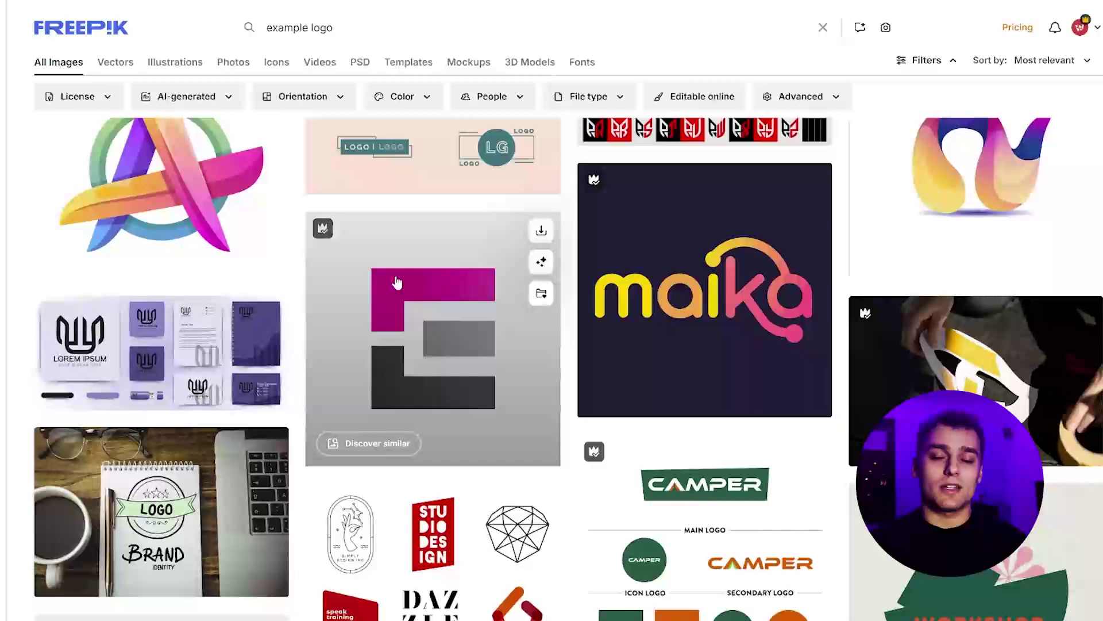
pyautogui.click(709, 315)
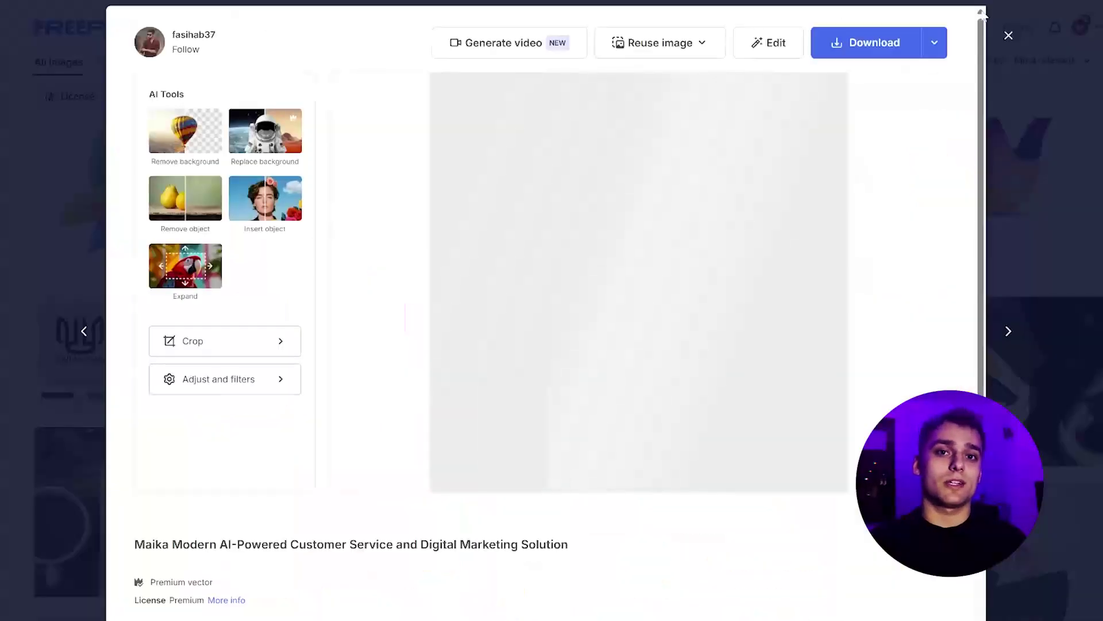
pyautogui.click(936, 50)
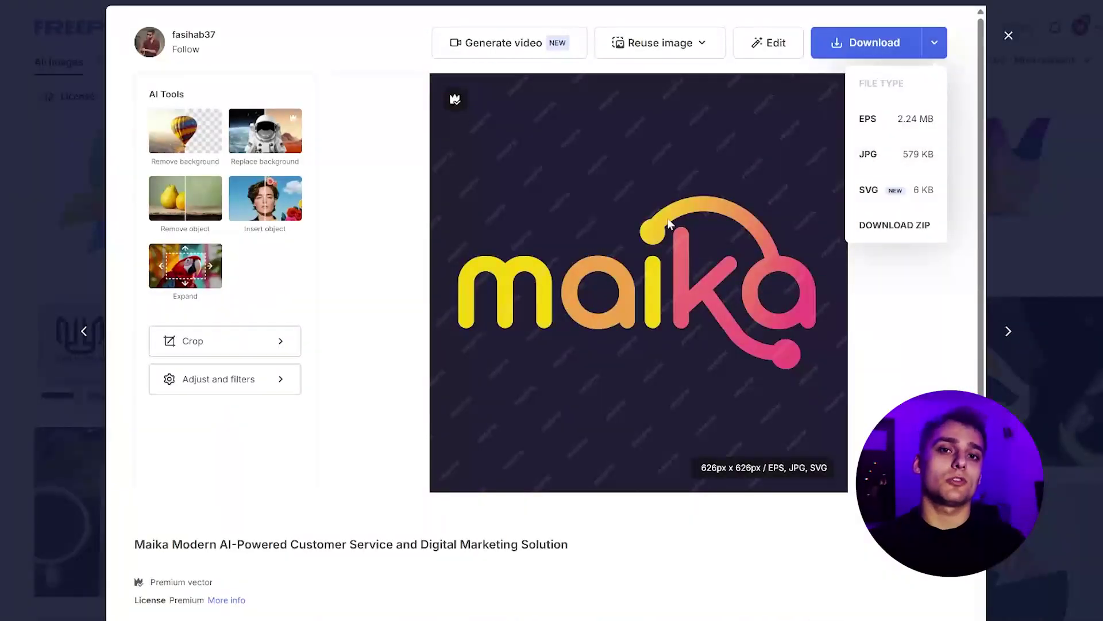
pyautogui.click(896, 154)
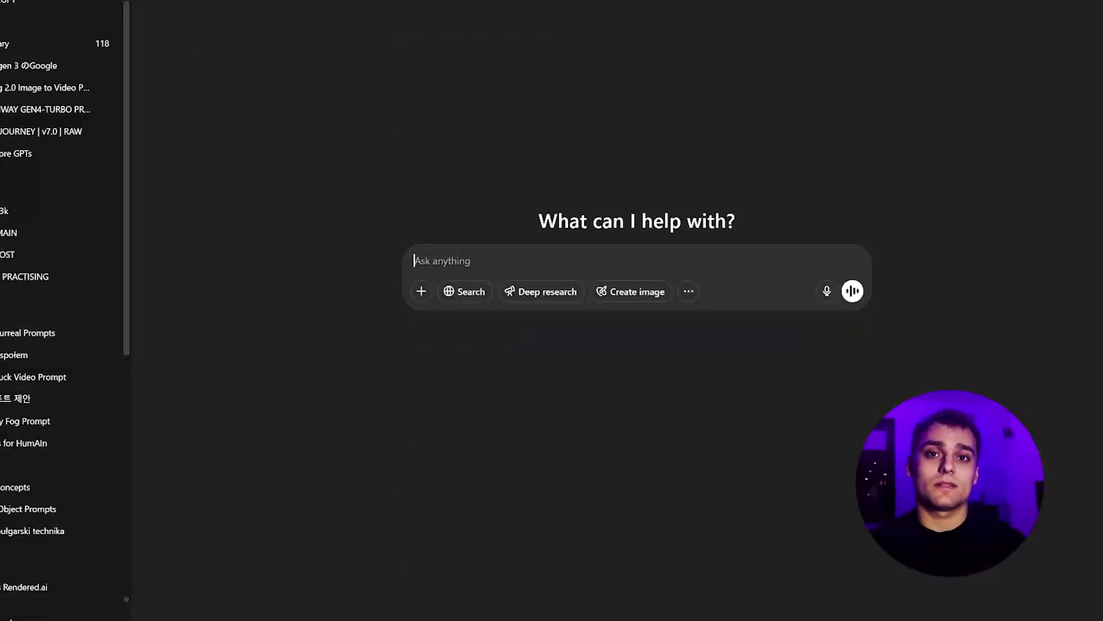
# Attach the 0_0 (2).png balloon image and the downloaded maika logo to the chat.
pyautogui.hotkey('ctrl', 'shift', 's')
pyautogui.click(75, 589)
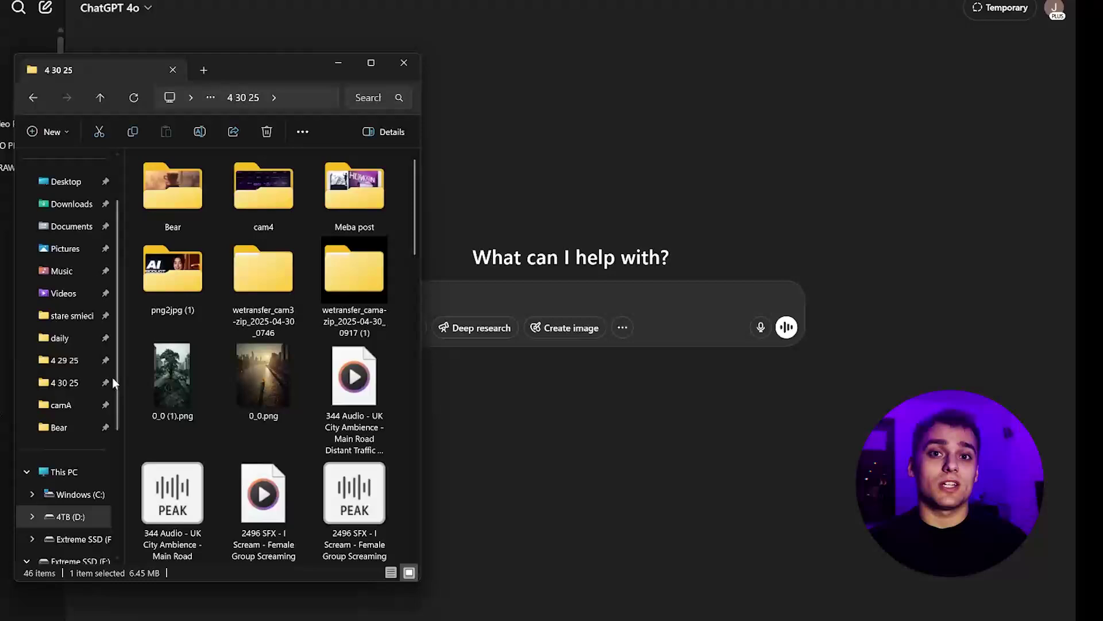
pyautogui.scroll(2, 92, 275)
pyautogui.click(74, 166)
pyautogui.scroll(-2, 173, 339)
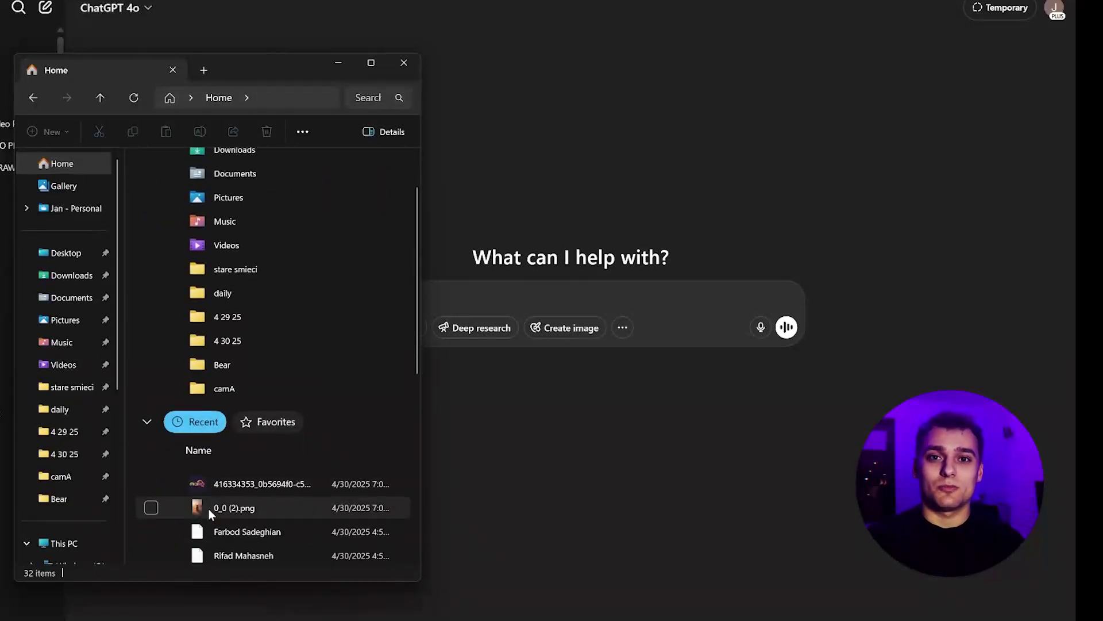
pyautogui.moveTo(208, 509); pyautogui.dragTo(526, 296)
pyautogui.hotkey('alt', 'Tab')
pyautogui.moveTo(218, 484); pyautogui.dragTo(474, 292)
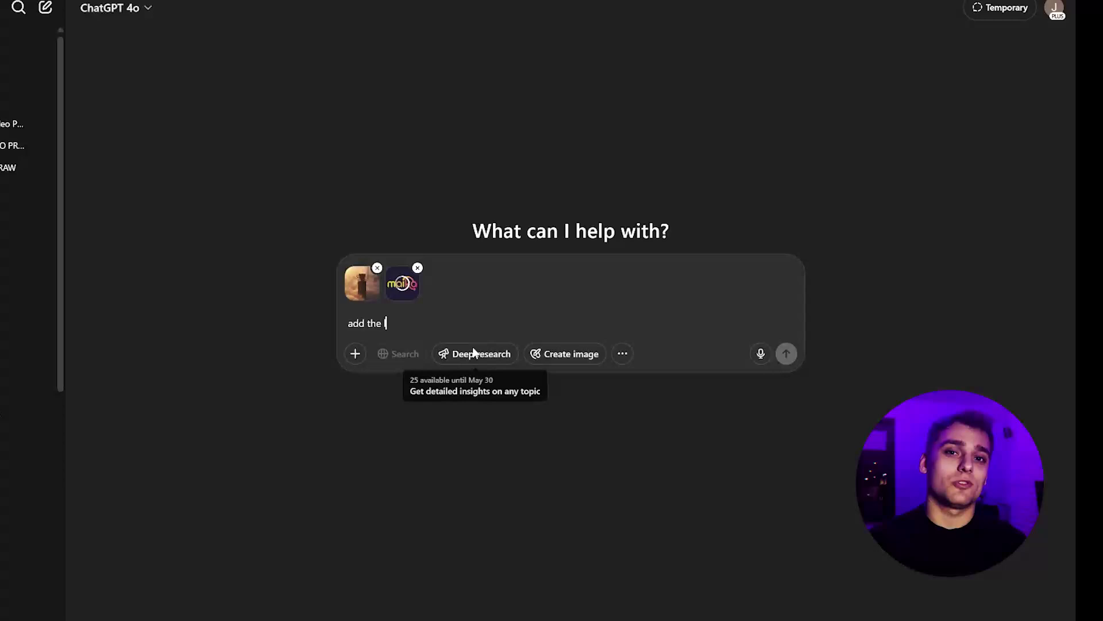
# Ask ChatGPT to brand the cup with the logo, then save the generated image.
pyautogui.write('to the image so ')
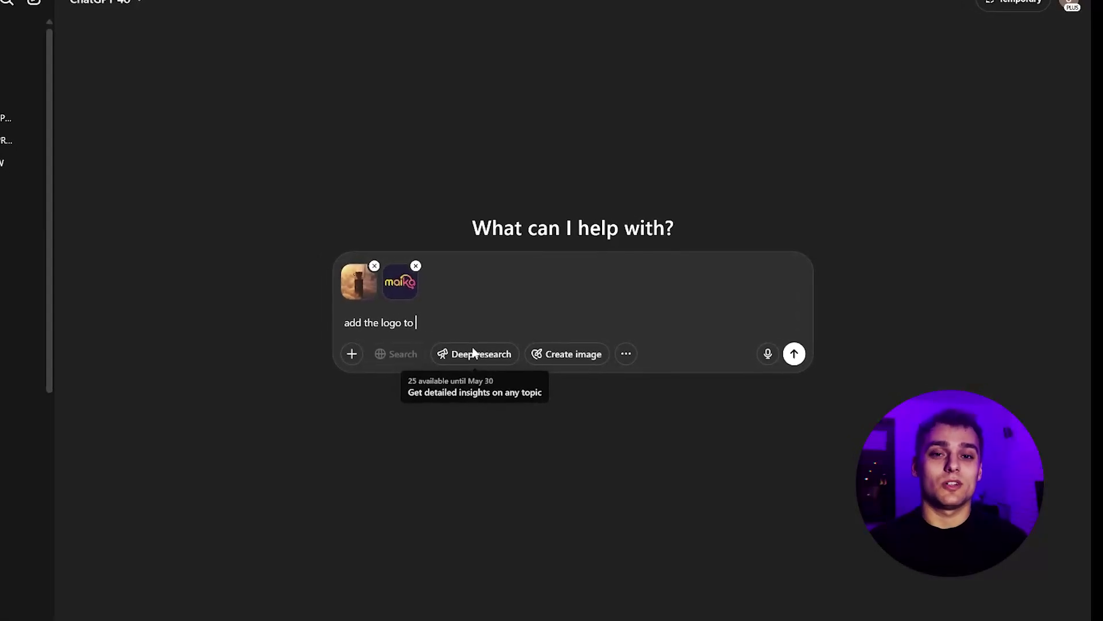
pyautogui.write('the cup is brand')
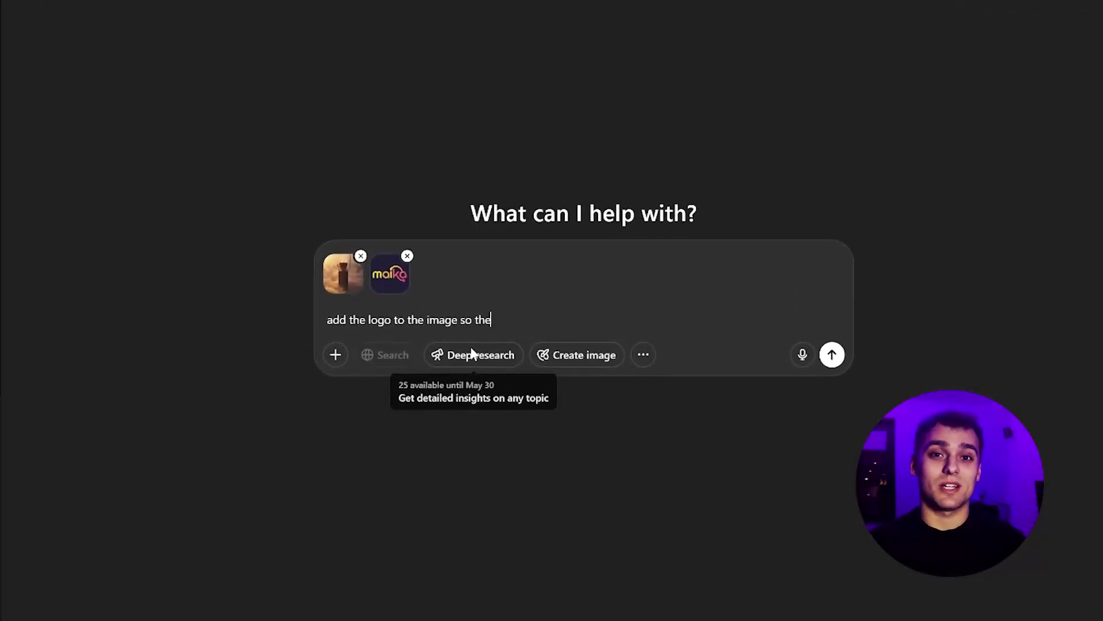
pyautogui.write('ed with')
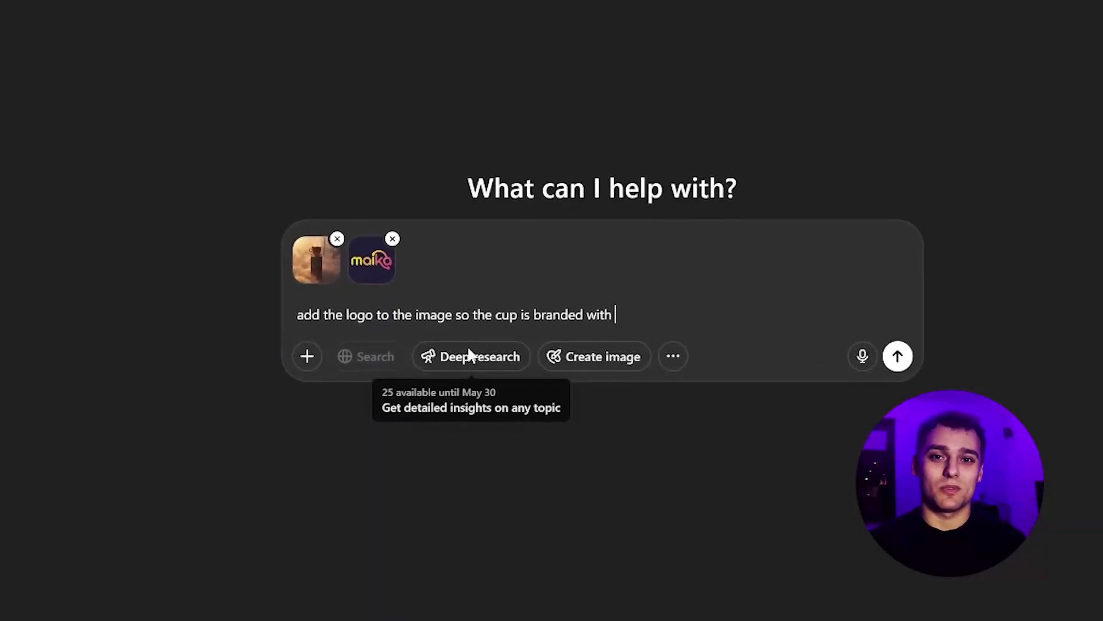
pyautogui.write(' lo')
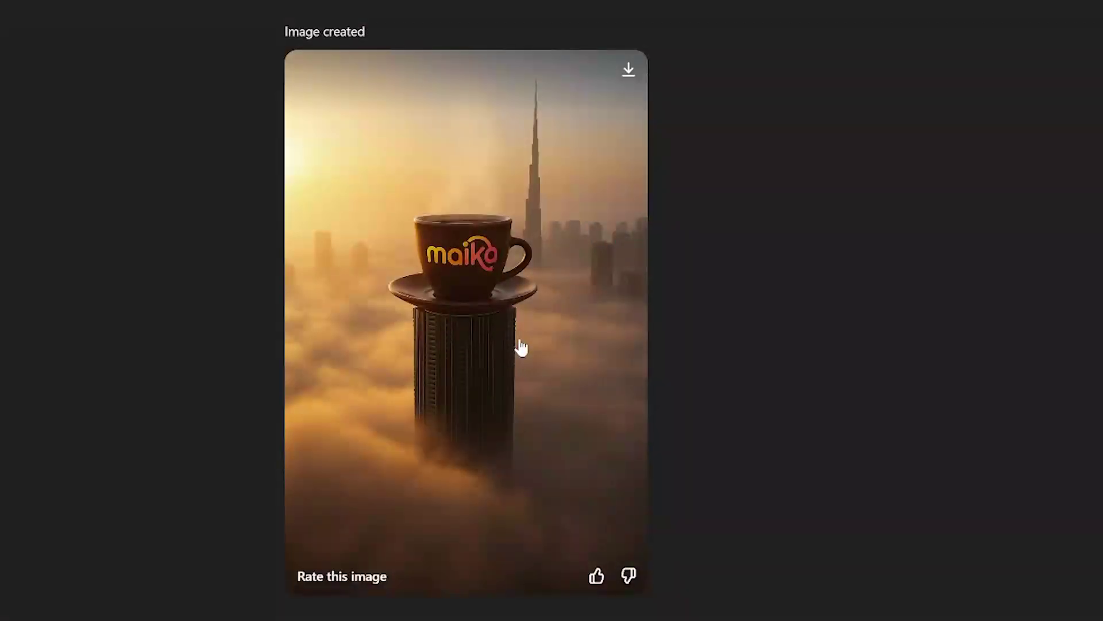
pyautogui.click(402, 303)
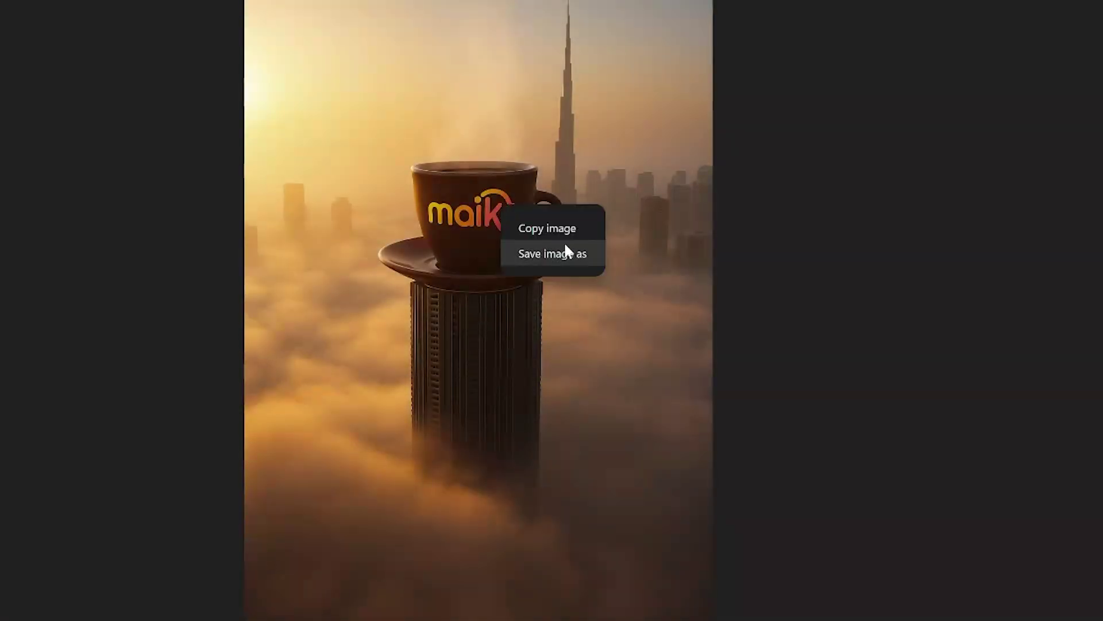
pyautogui.click(546, 253)
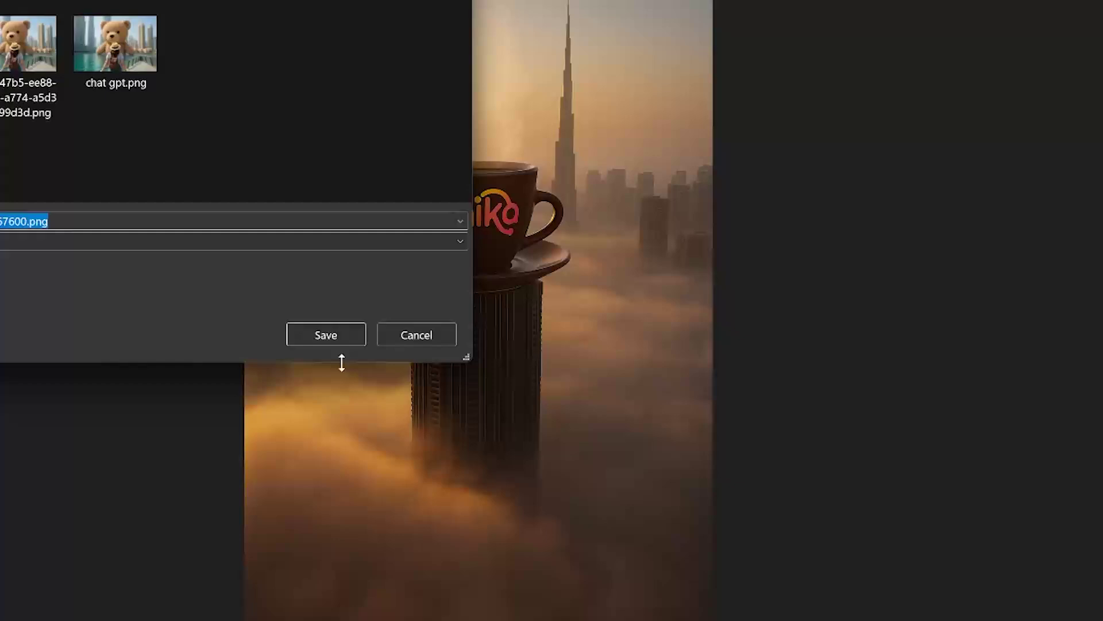
pyautogui.click(291, 337)
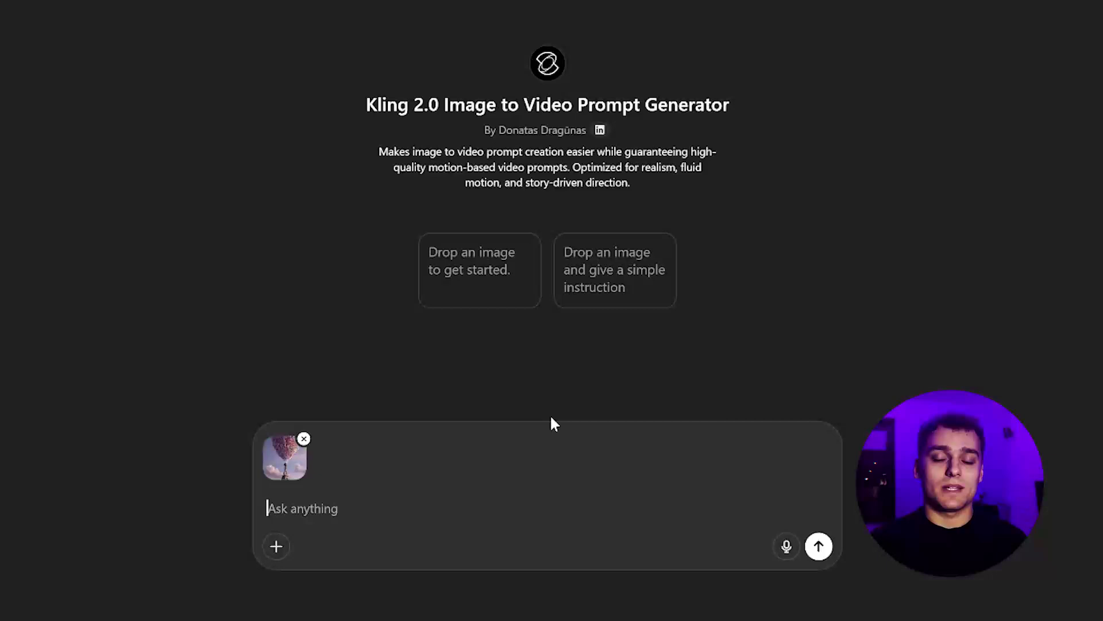
# Ask the Kling 2.0 GPT to 'create prompt where balloons are exploding'.
pyautogui.write('create prompt where ballons')
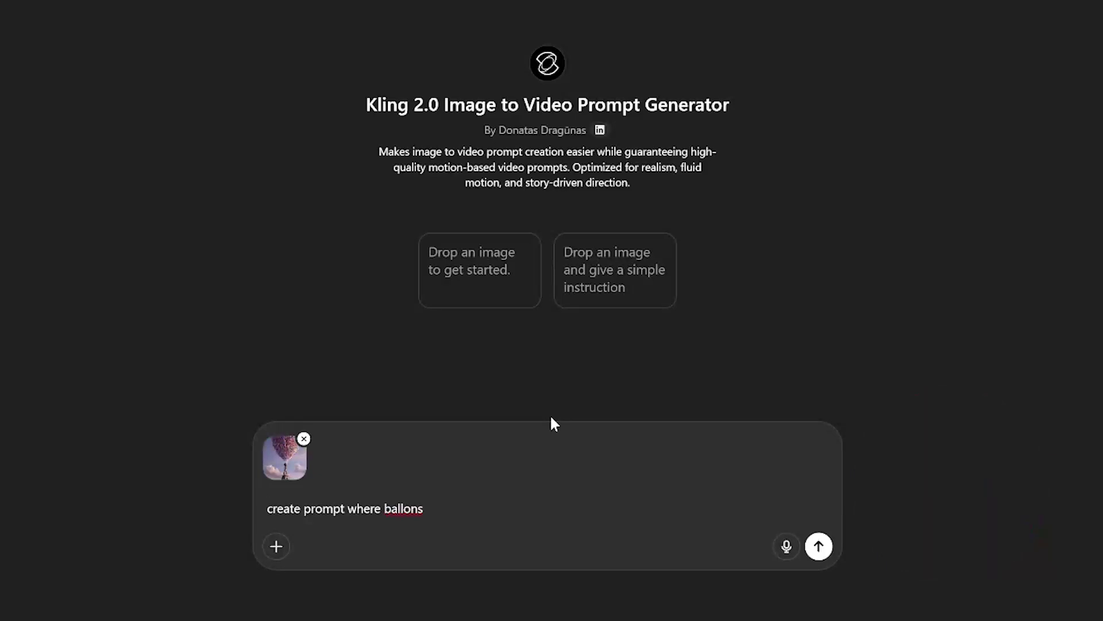
pyautogui.press('BackSpace')
pyautogui.press('BackSpace')
pyautogui.press('BackSpace')
pyautogui.write('oons are exploding')
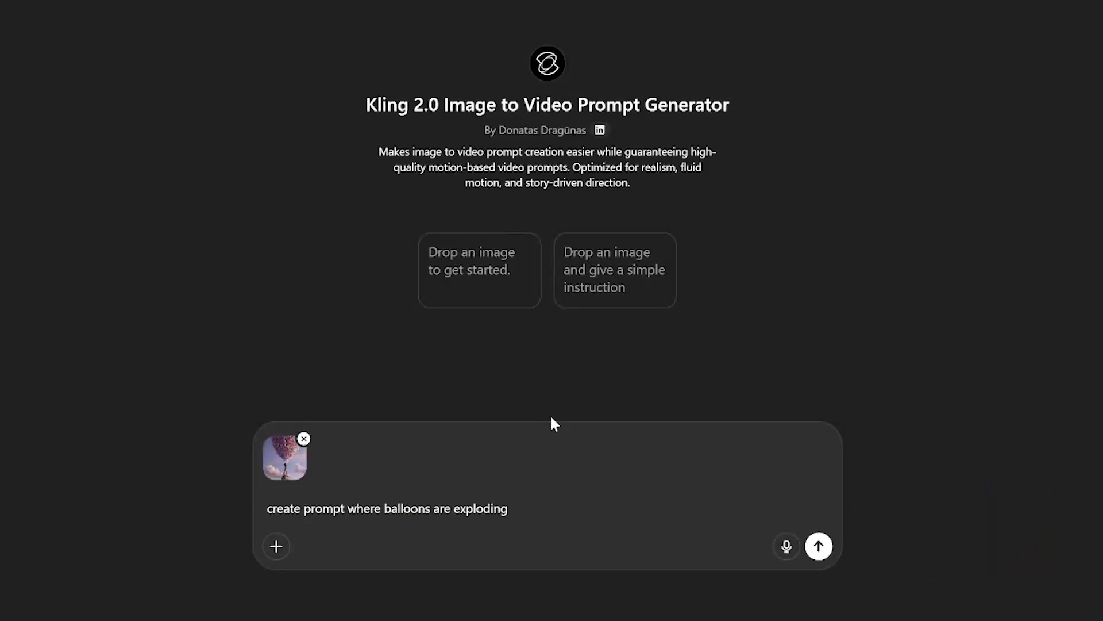
pyautogui.press('Return')
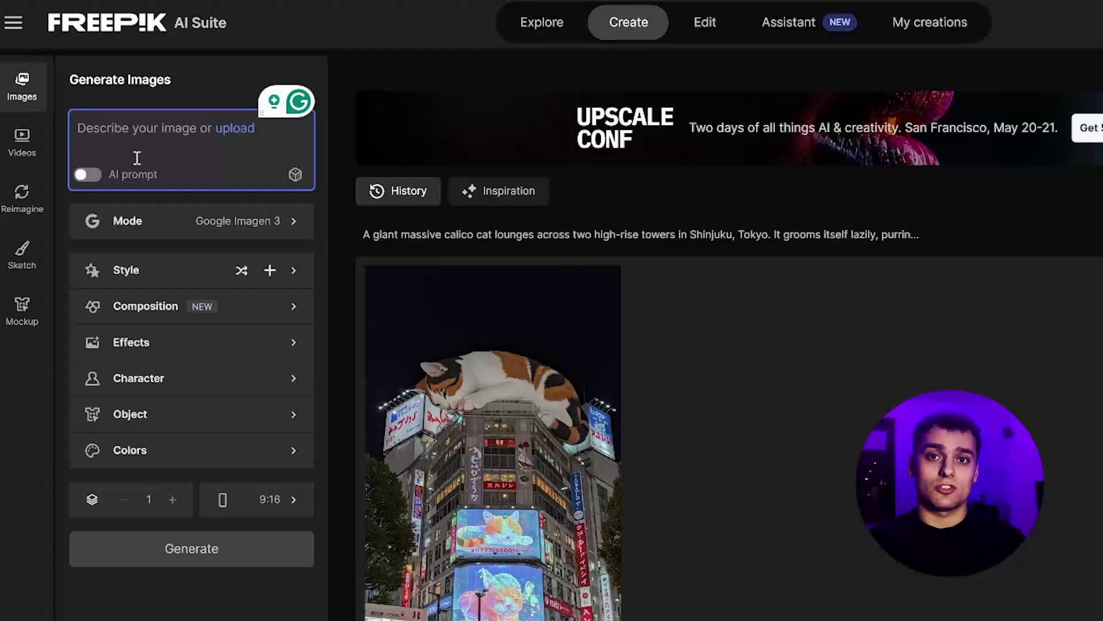
# Paste the exploding-balloons prompt, use the balloon image as start frame, and set 10 s duration.
pyautogui.hotkey('ctrl', 'v')
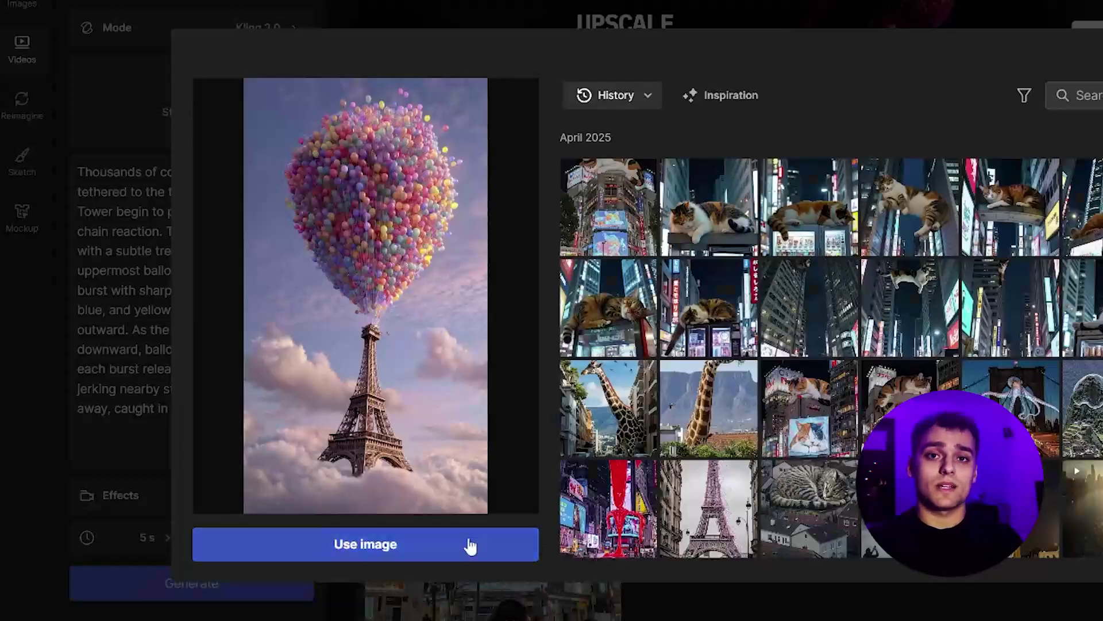
pyautogui.click(470, 544)
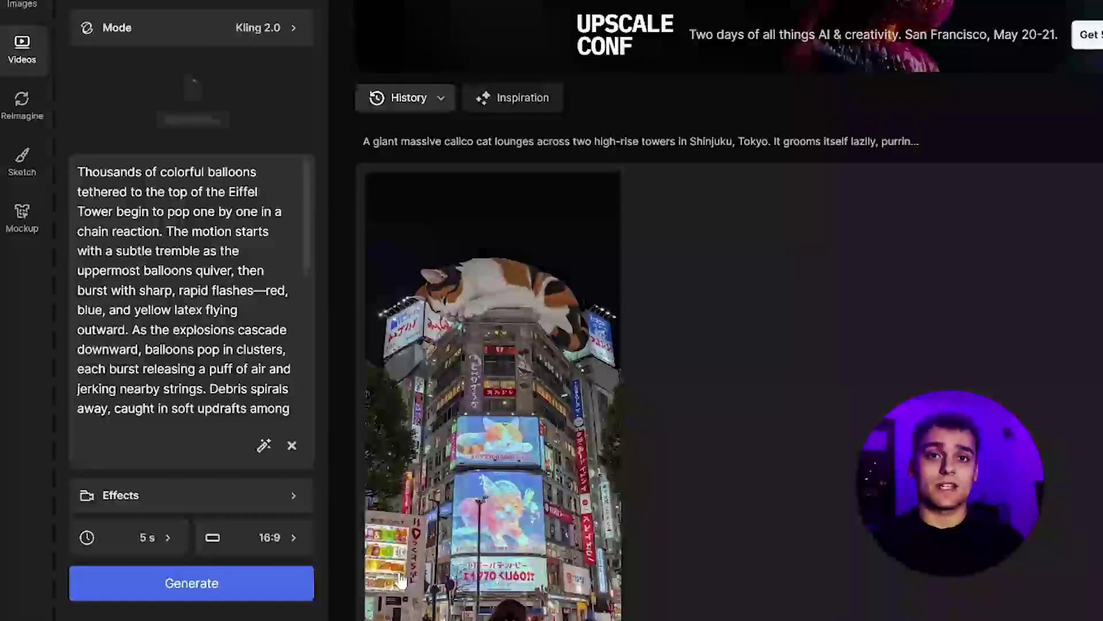
pyautogui.click(151, 551)
pyautogui.click(250, 558)
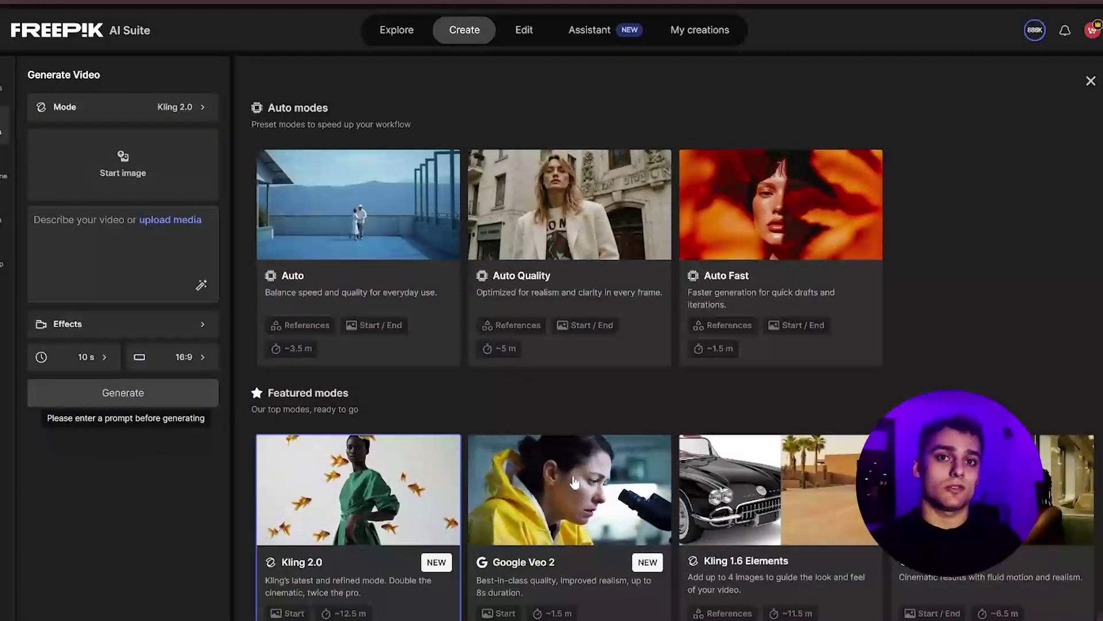
# Switch to Google Veo 2 and paste the VeoGPT octopus prompt into the video description.
pyautogui.click(564, 439)
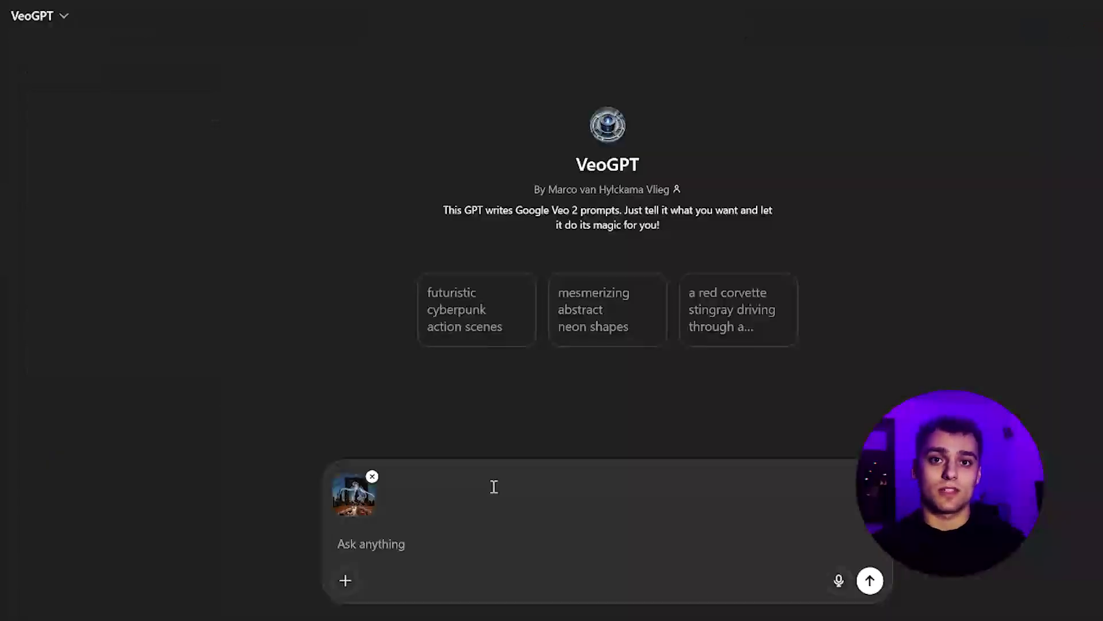
pyautogui.press('Return')
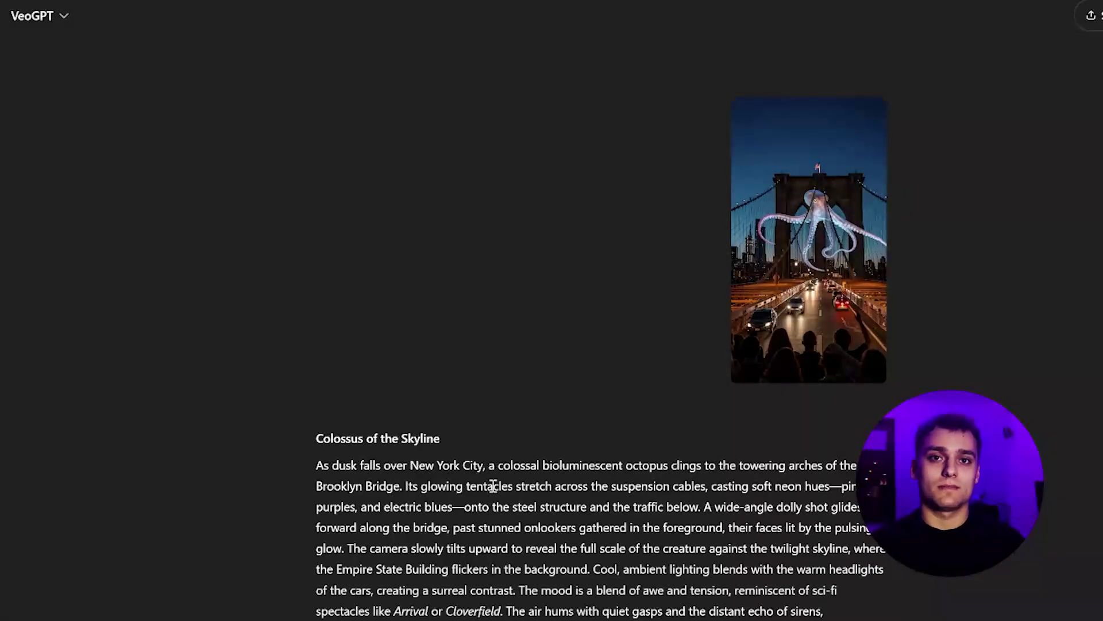
pyautogui.tripleClick(559, 547)
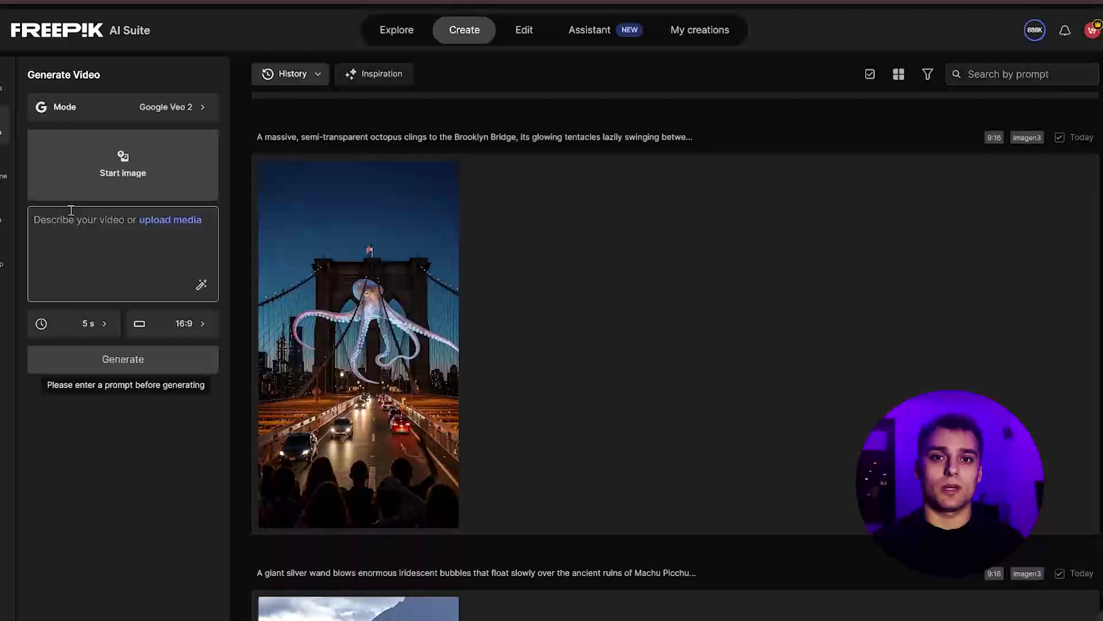
pyautogui.click(104, 261)
pyautogui.hotkey('ctrl', 'v')
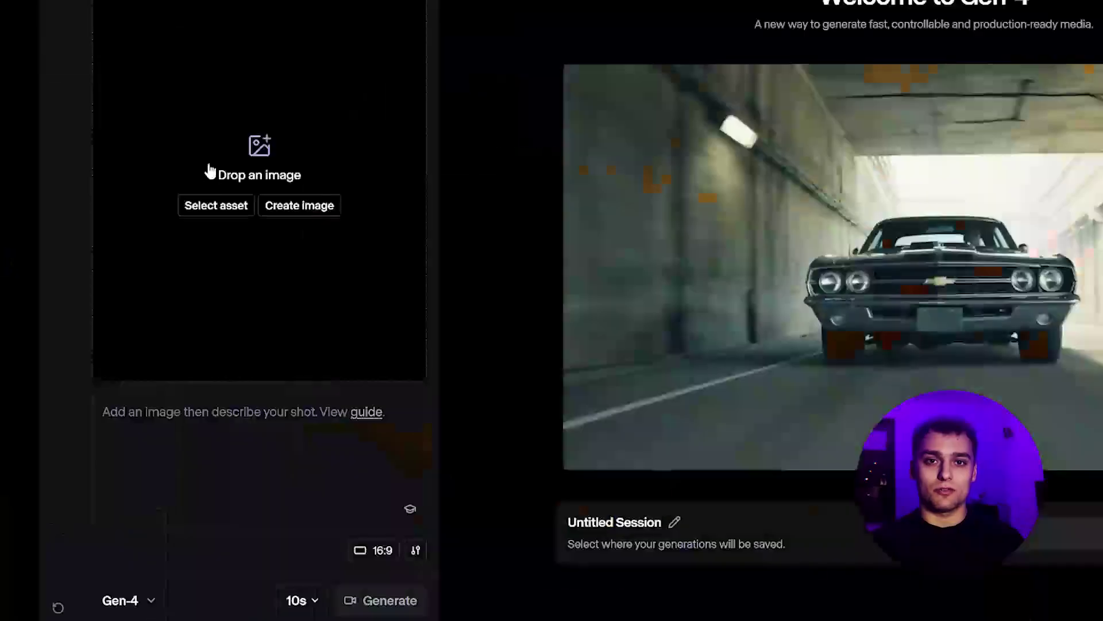
# Upload the branded coffee-cup image, paste the dolly-zoom prompt, and generate the Gen-4 video.
pyautogui.click(240, 308)
pyautogui.doubleClick(399, 10)
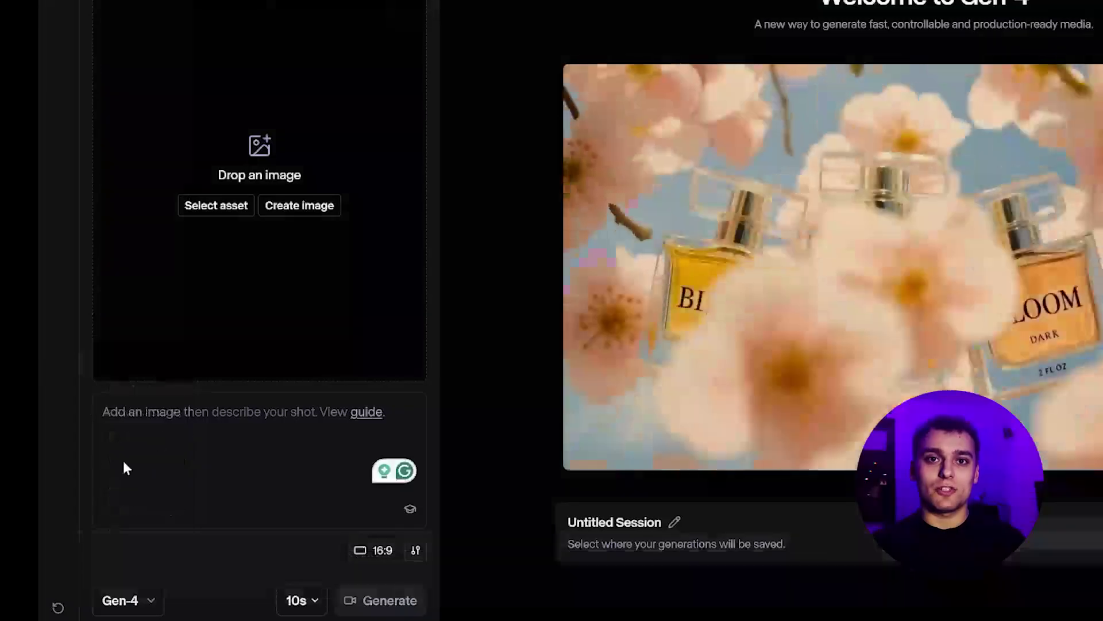
pyautogui.click(214, 436)
pyautogui.hotkey('ctrl', 'v')
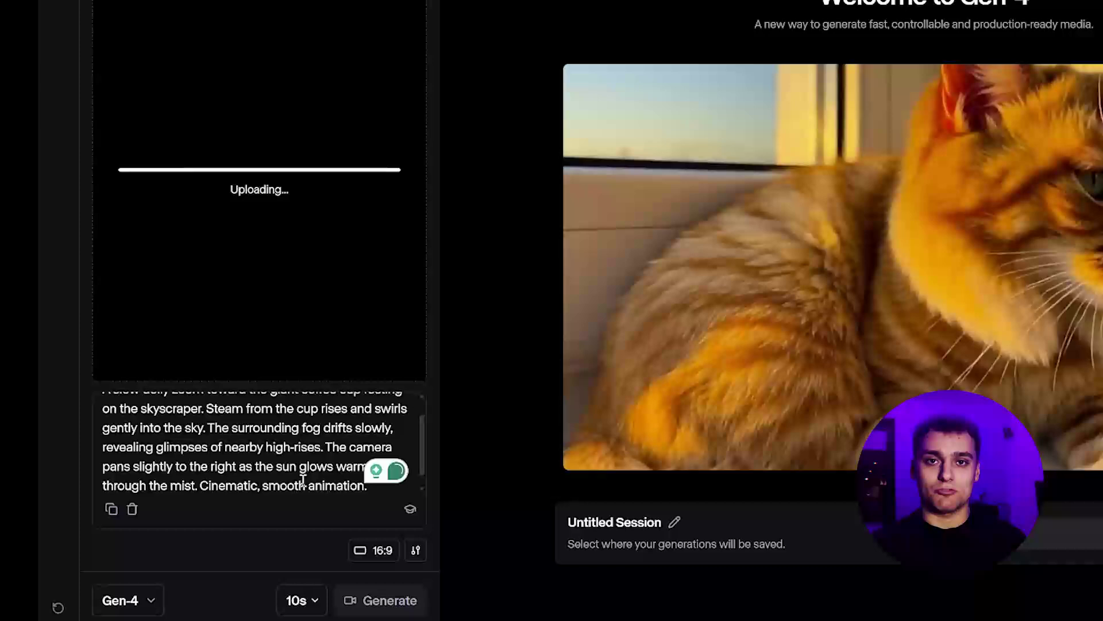
pyautogui.click(385, 603)
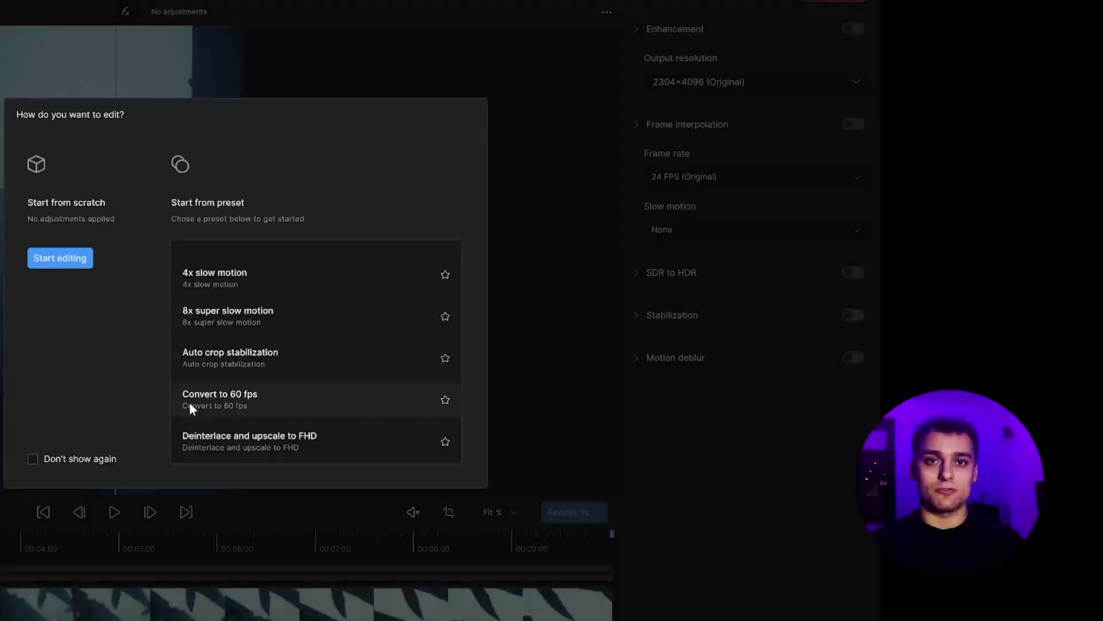
# Apply the Convert to 60 fps preset, enable enhancement, and set grain amount to 2.
pyautogui.click(190, 405)
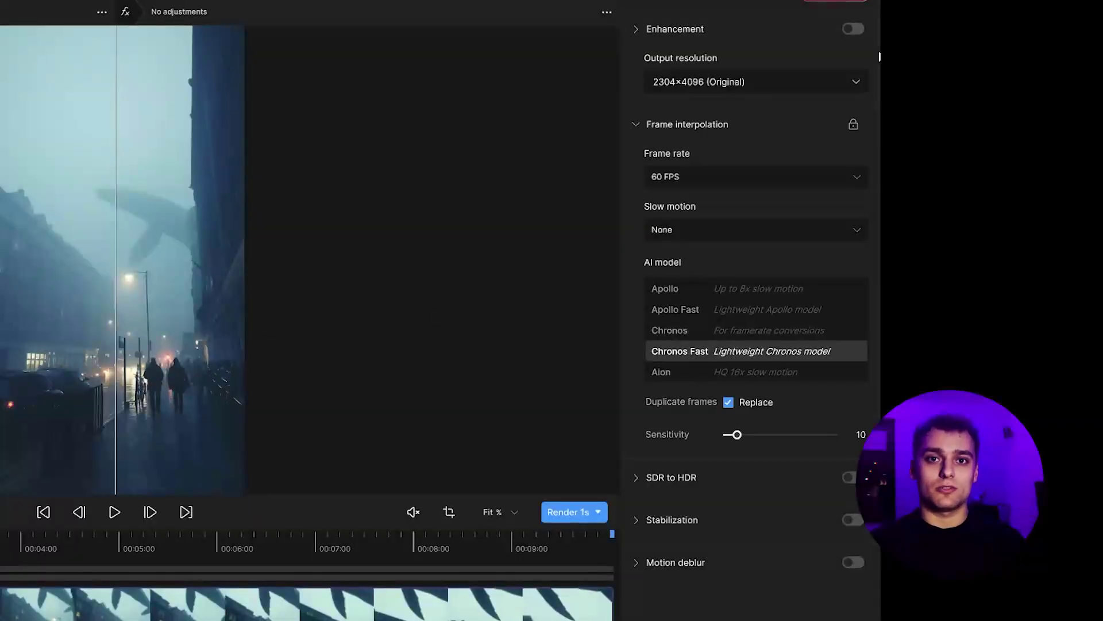
pyautogui.click(854, 29)
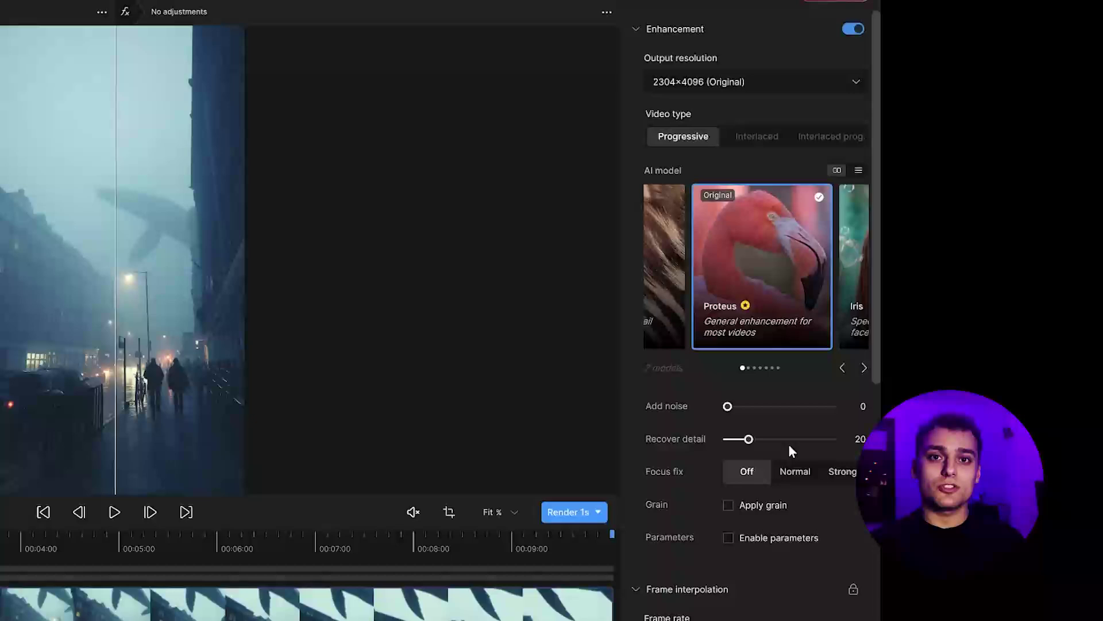
pyautogui.click(741, 535)
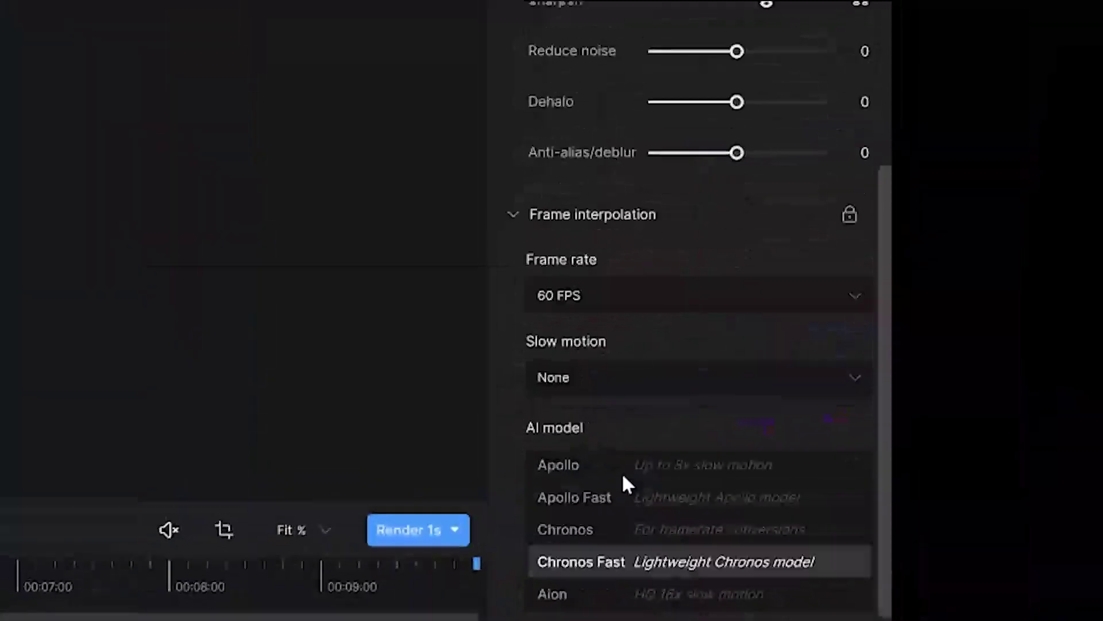
pyautogui.scroll(-1, 623, 477)
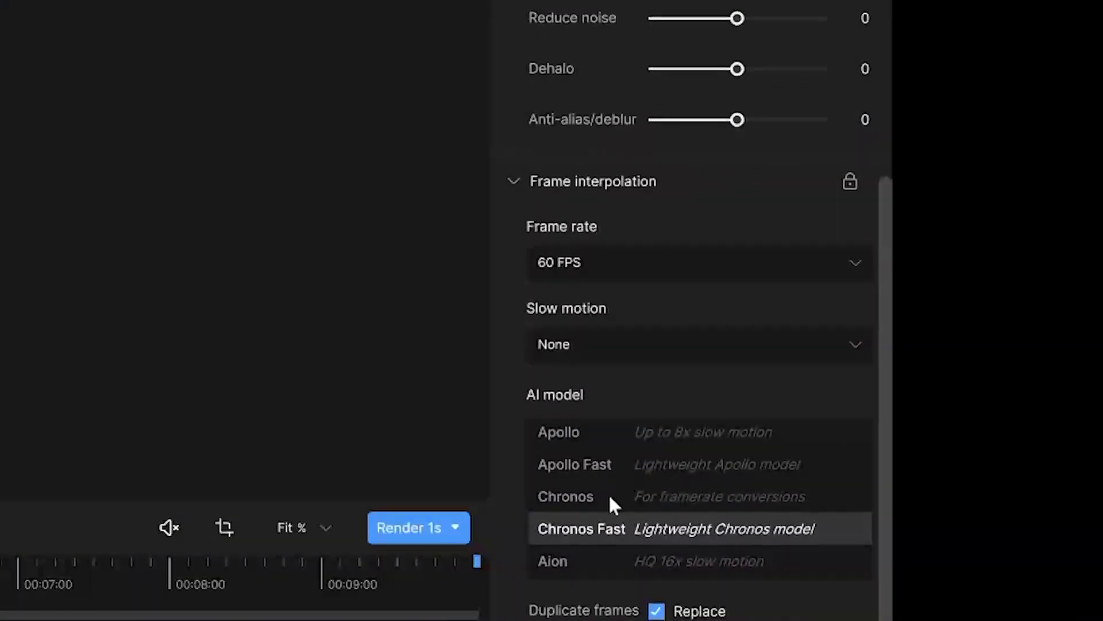
pyautogui.scroll(-5, 698, 403)
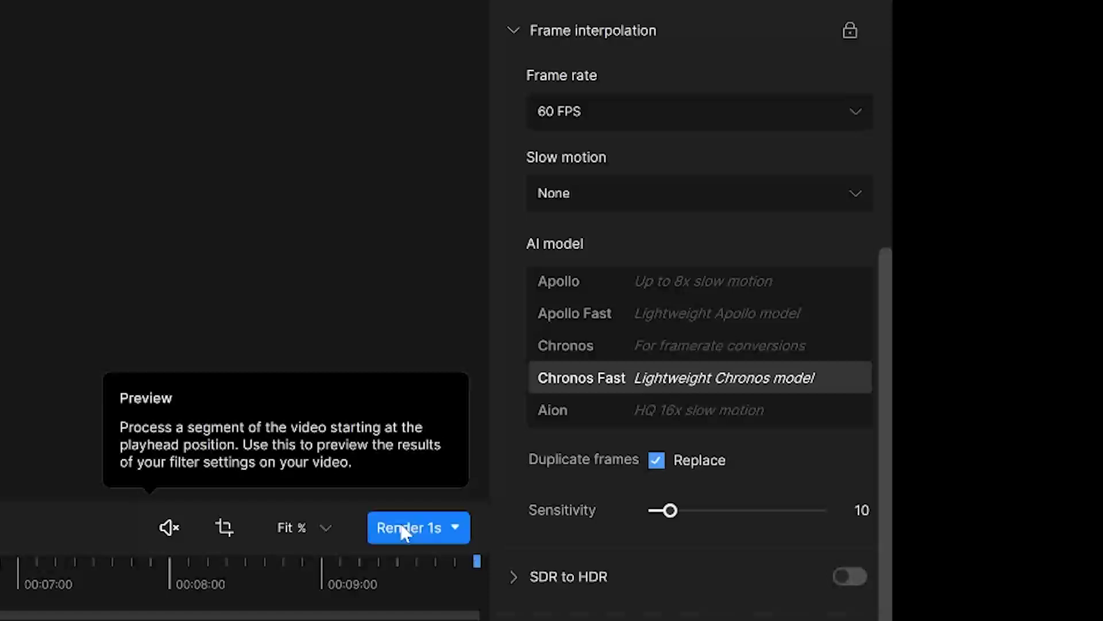